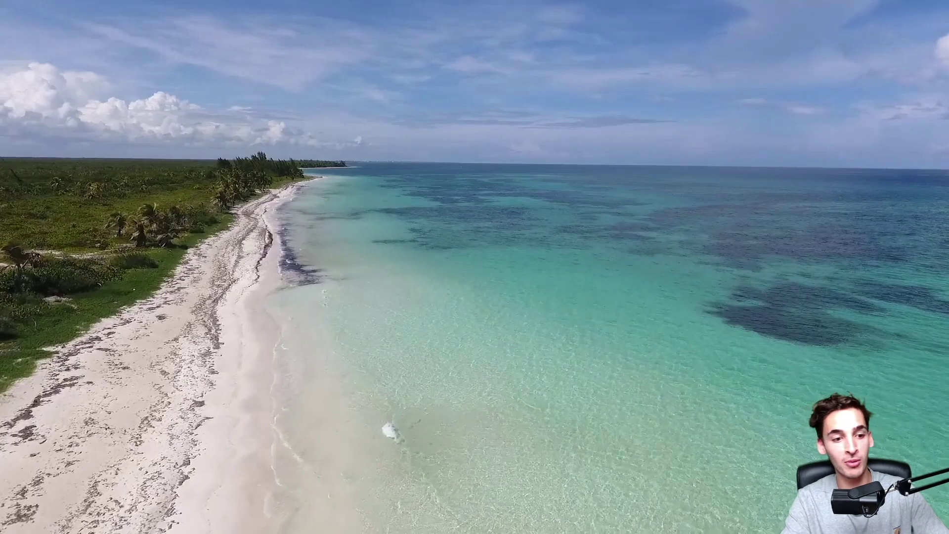
# Replay the finished 'Sea - 6399vv' beach video from the start, pause it and exit fullscreen
pyautogui.moveTo(232, 374)
pyautogui.click(26, 474)
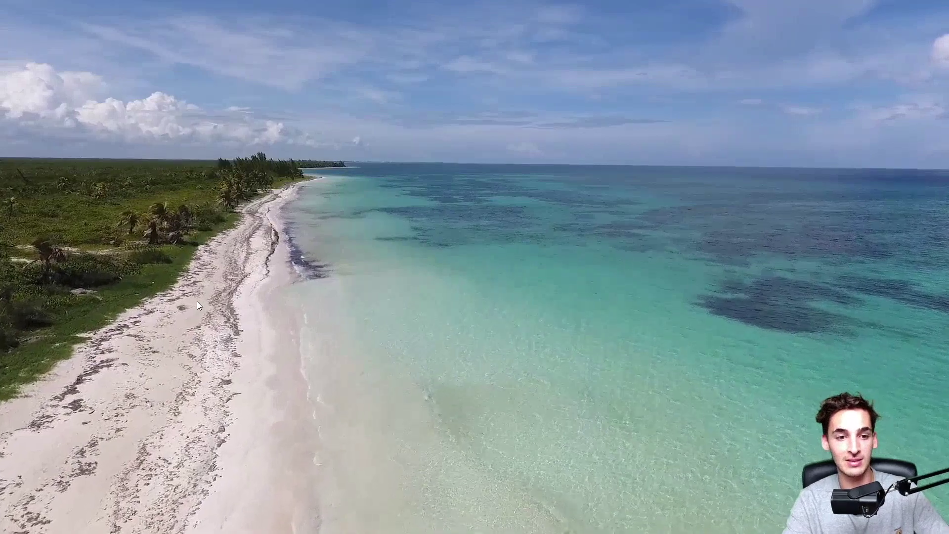
pyautogui.press('space')
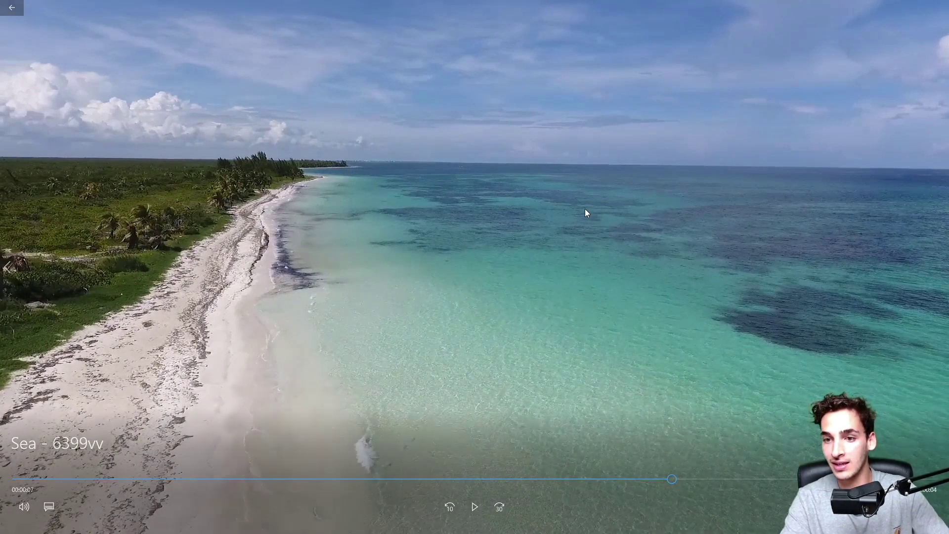
pyautogui.doubleClick(585, 213)
# Import Sea - 6399.mp4 into Premiere and build a 'Sea - 6399' sequence from it on V1
pyautogui.click(604, 24)
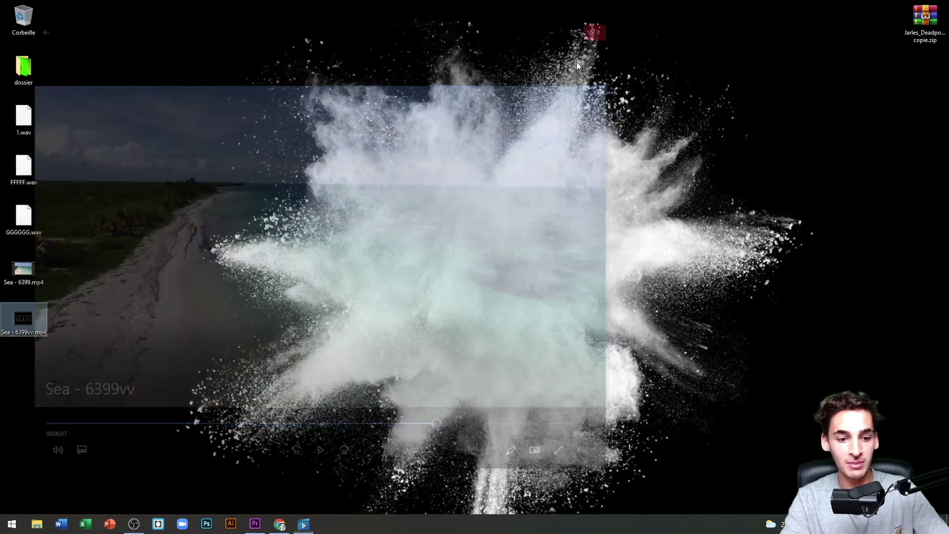
pyautogui.click(255, 523)
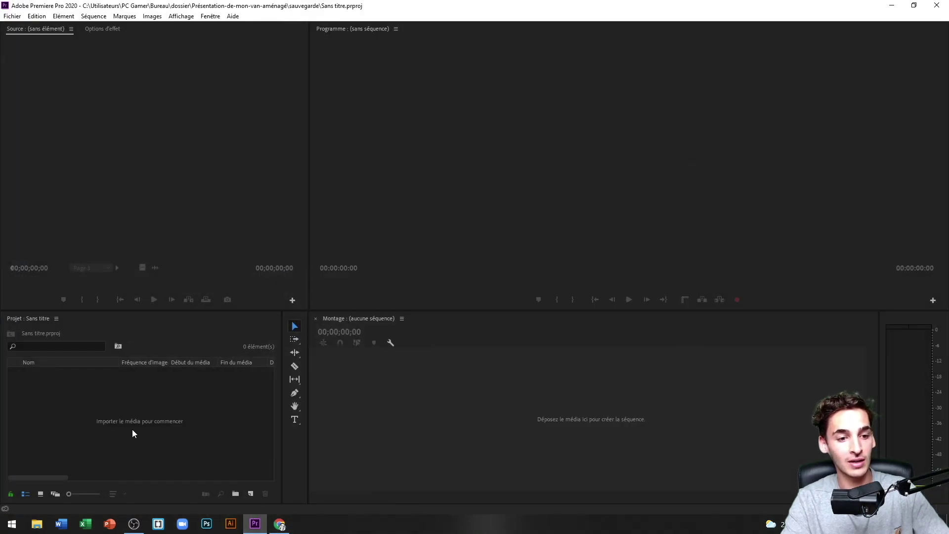
pyautogui.doubleClick(138, 393)
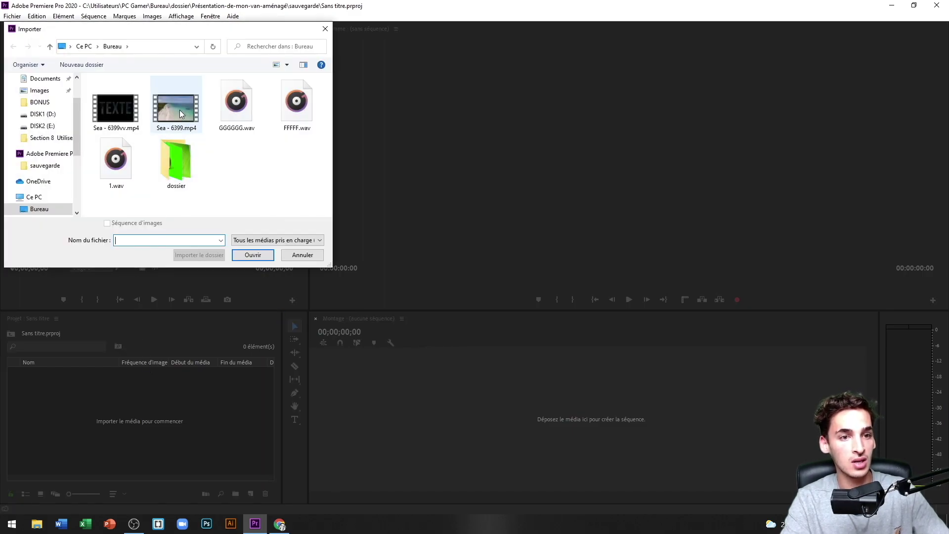
pyautogui.doubleClick(179, 110)
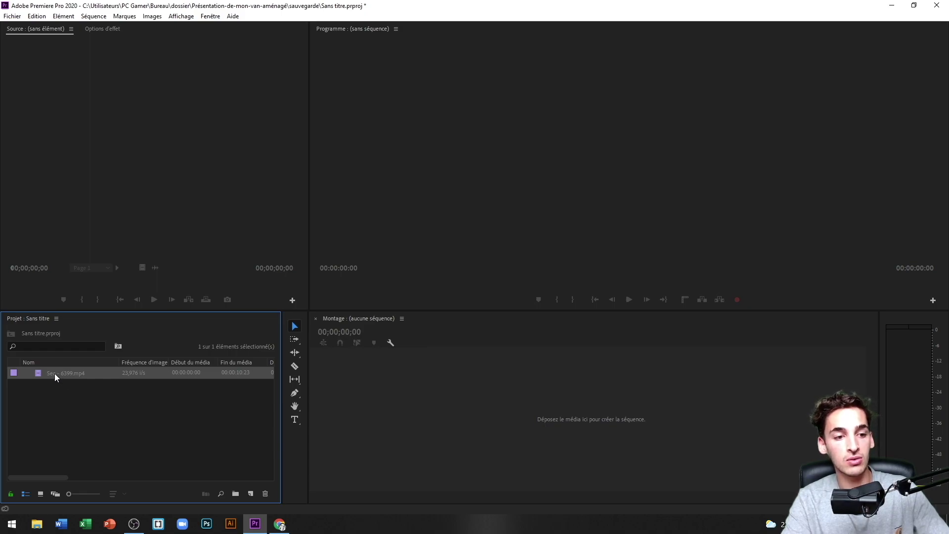
pyautogui.moveTo(51, 372); pyautogui.dragTo(369, 399)
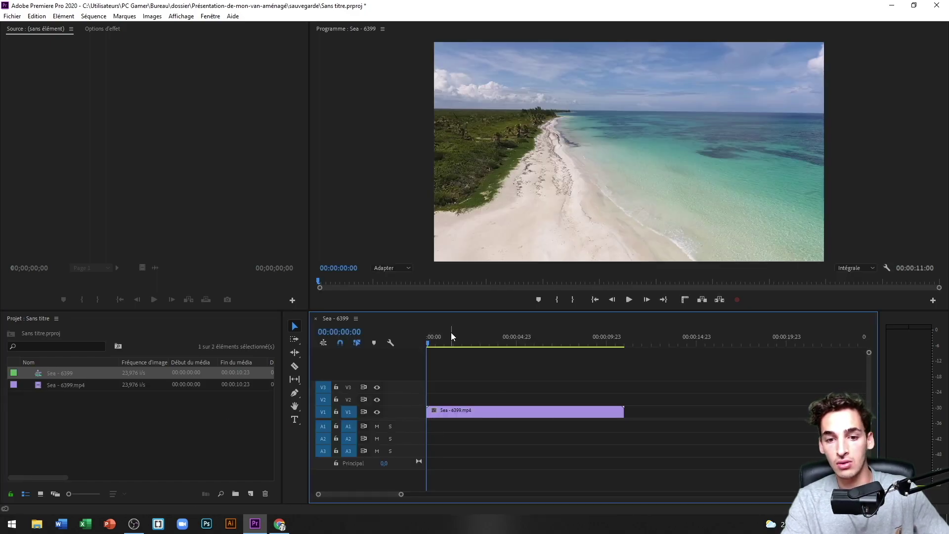
pyautogui.moveTo(447, 336); pyautogui.dragTo(433, 336)
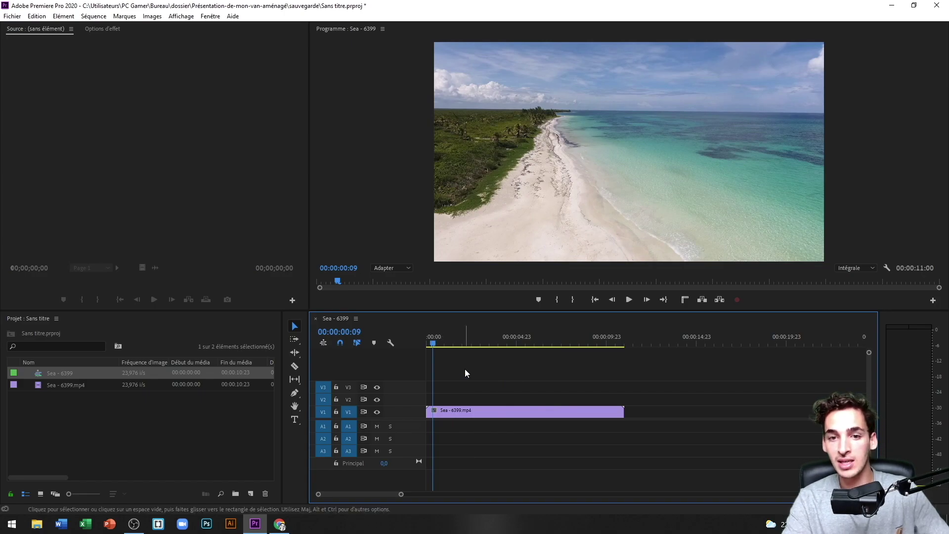
# Create a new legacy title named 'Titre 1' via Fichier > Nouveau > Titrage hérité
pyautogui.click(13, 16)
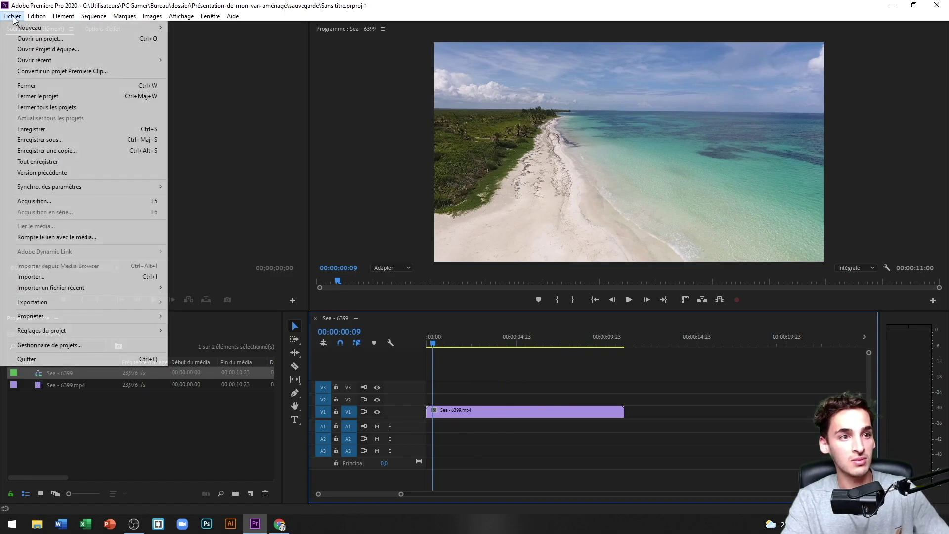
pyautogui.moveTo(35, 28)
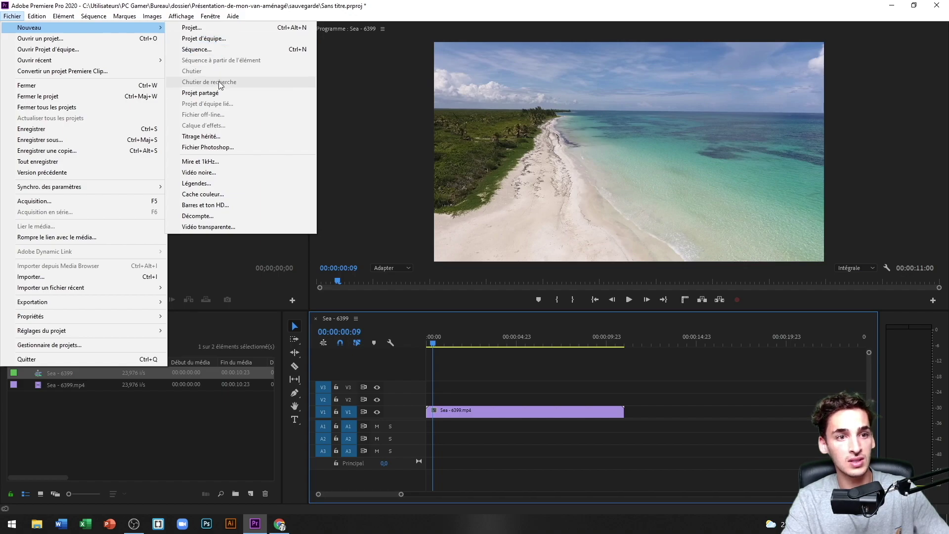
pyautogui.click(223, 137)
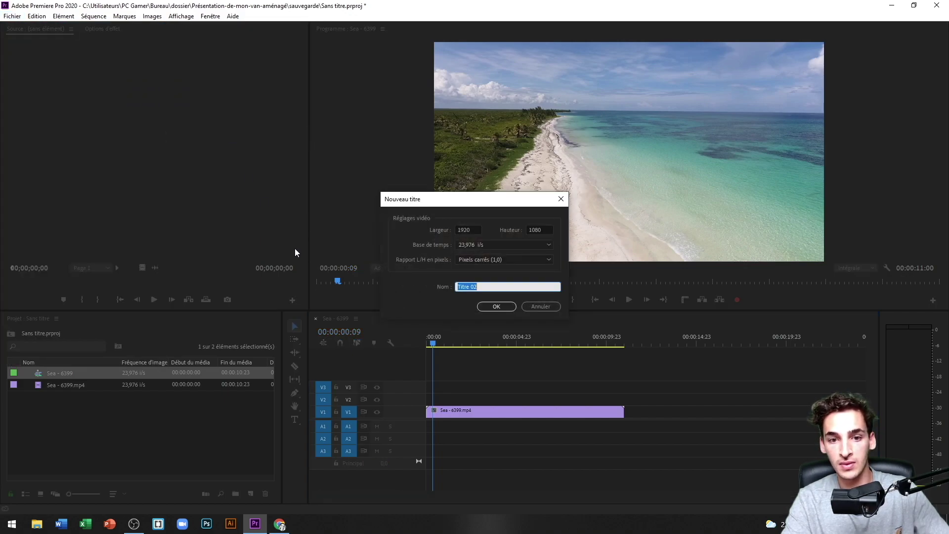
pyautogui.write('Titre')
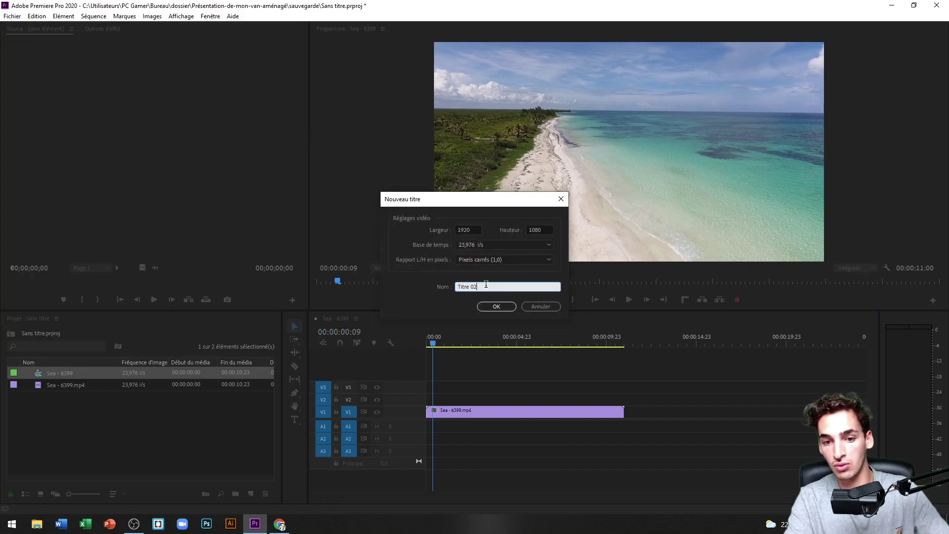
pyautogui.click(490, 309)
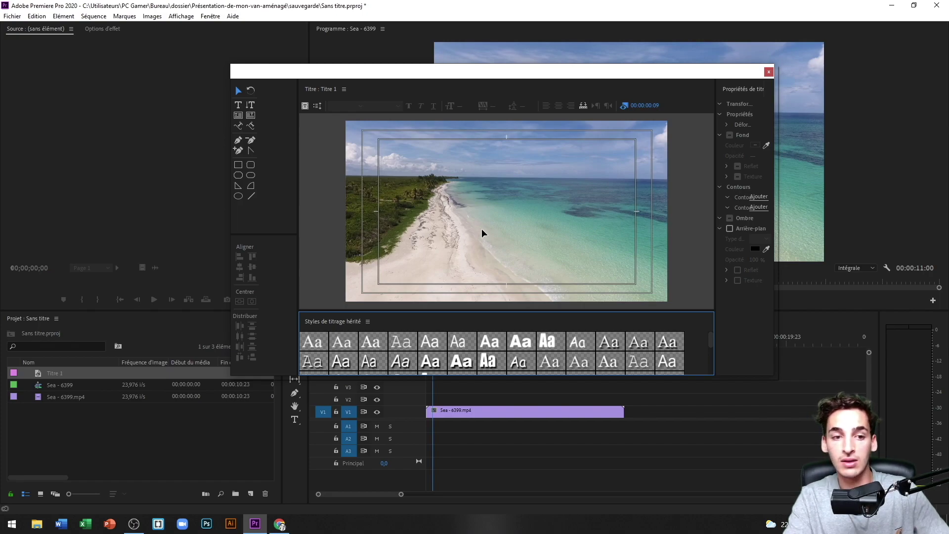
# Type TEXTE on the title canvas and set its font to Bebas Neue
pyautogui.click(240, 106)
pyautogui.click(483, 202)
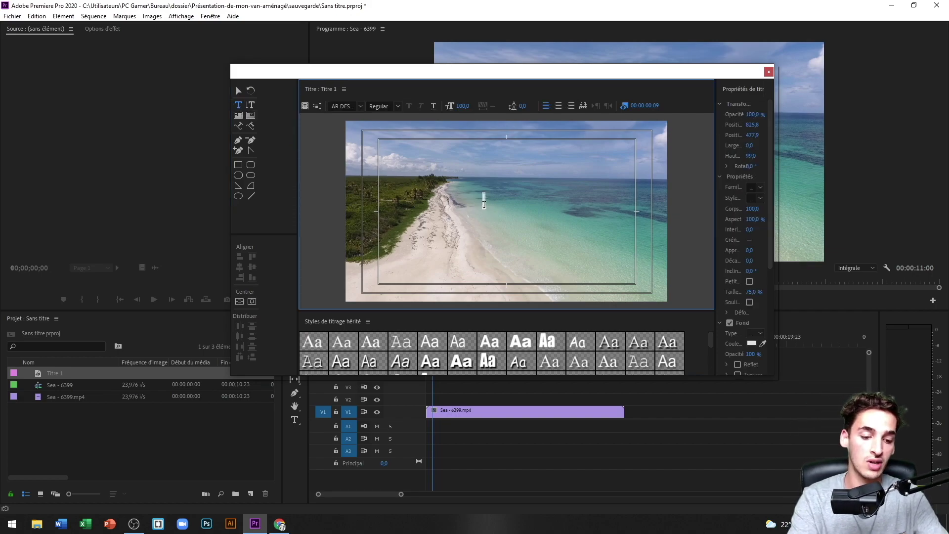
pyautogui.write('TEXTE')
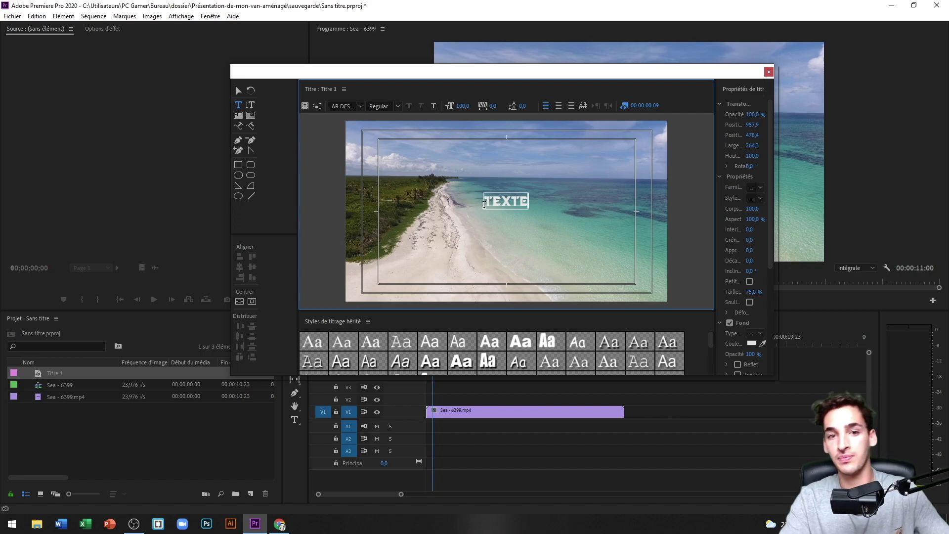
pyautogui.click(342, 106)
pyautogui.write('Bebas Ne')
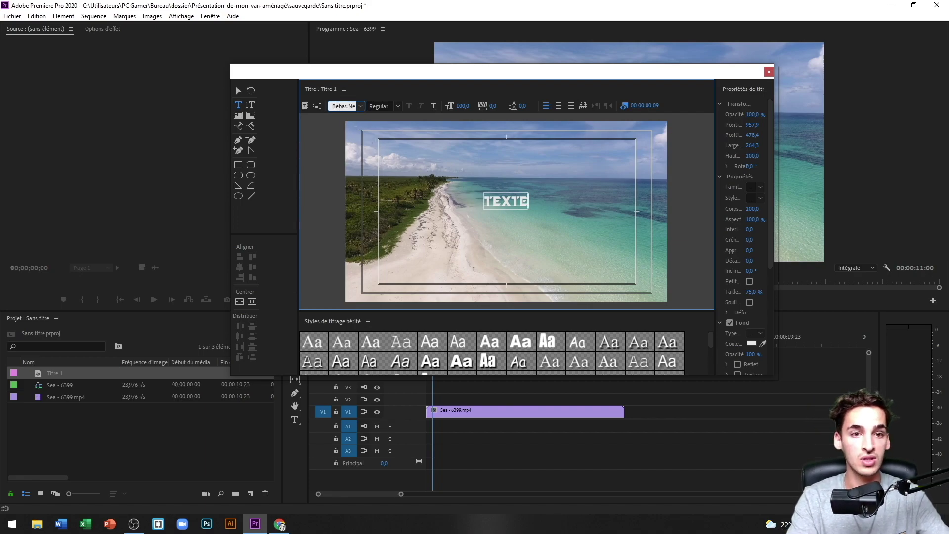
pyautogui.press('Return')
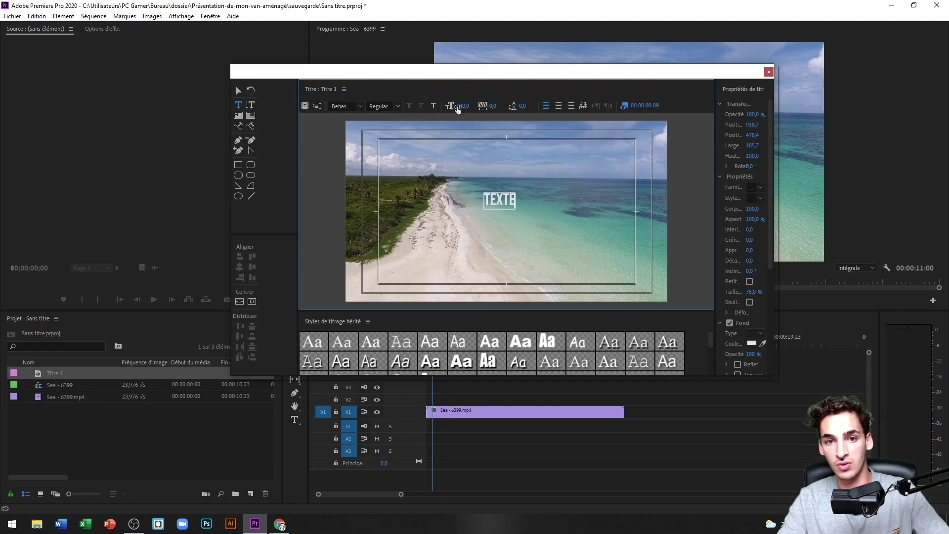
# Enlarge TEXTE to size 706 and move it toward the frame centre
pyautogui.moveTo(458, 109)
pyautogui.mouseDown()
pyautogui.moveTo(509, 109)
pyautogui.moveTo(233, 104)
pyautogui.mouseUp()
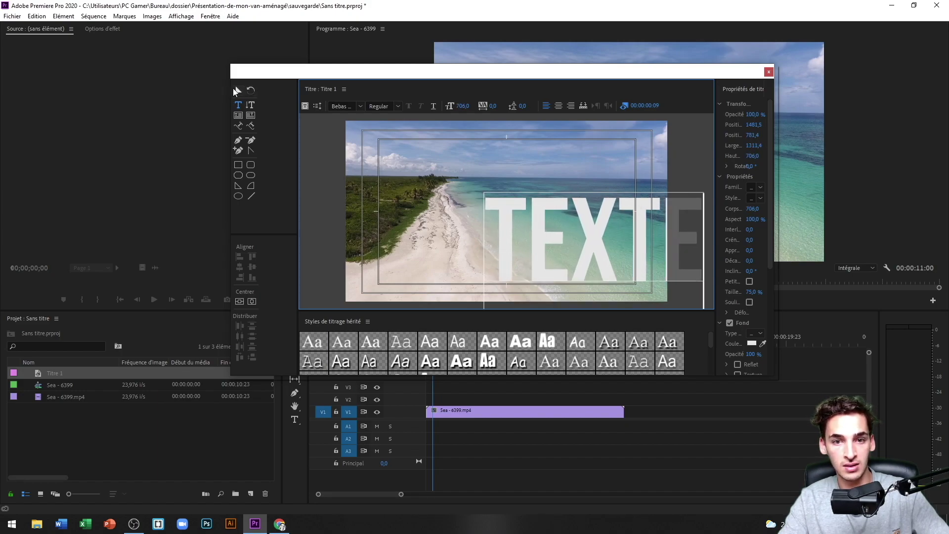
pyautogui.click(236, 90)
pyautogui.moveTo(526, 234)
pyautogui.mouseDown()
pyautogui.moveTo(417, 197)
pyautogui.moveTo(438, 207)
pyautogui.mouseUp()
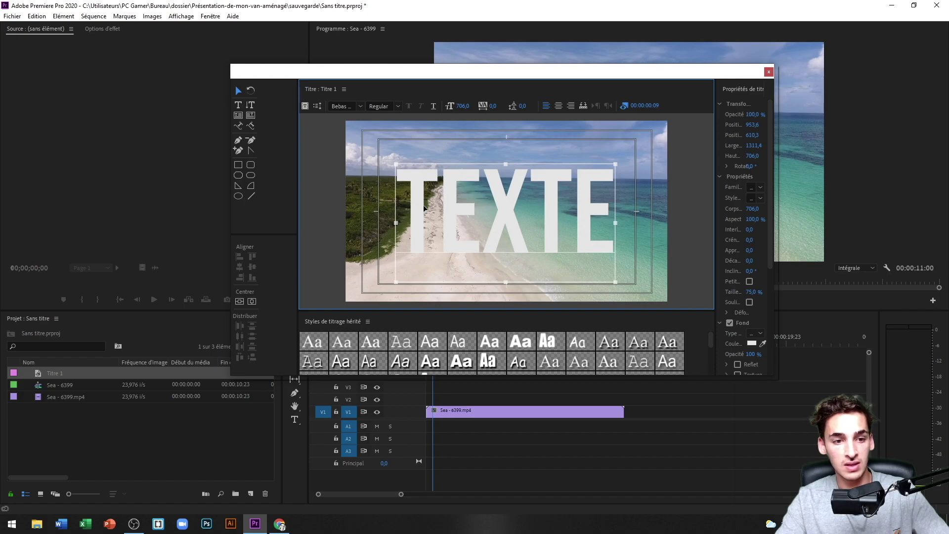
# Centre TEXTE vertically and horizontally, then widen the title properties area
pyautogui.click(239, 302)
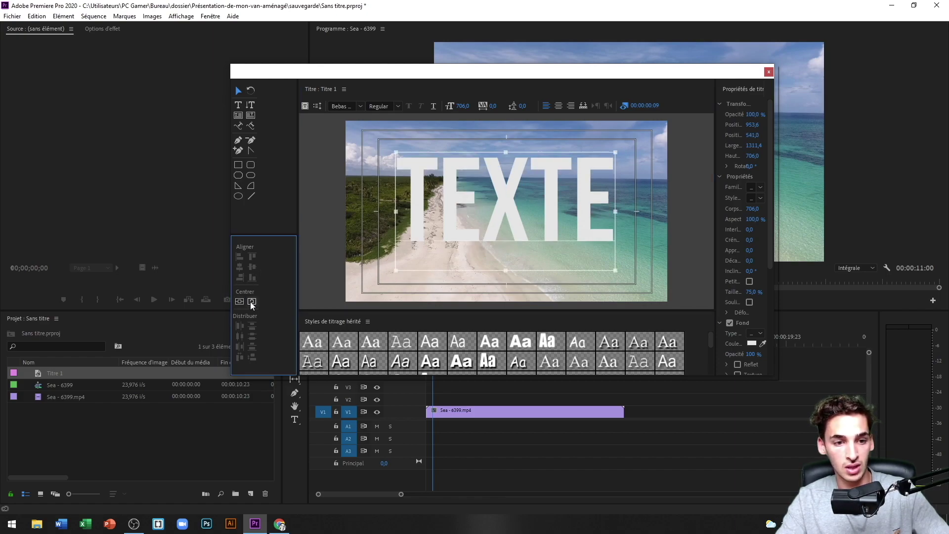
pyautogui.click(253, 302)
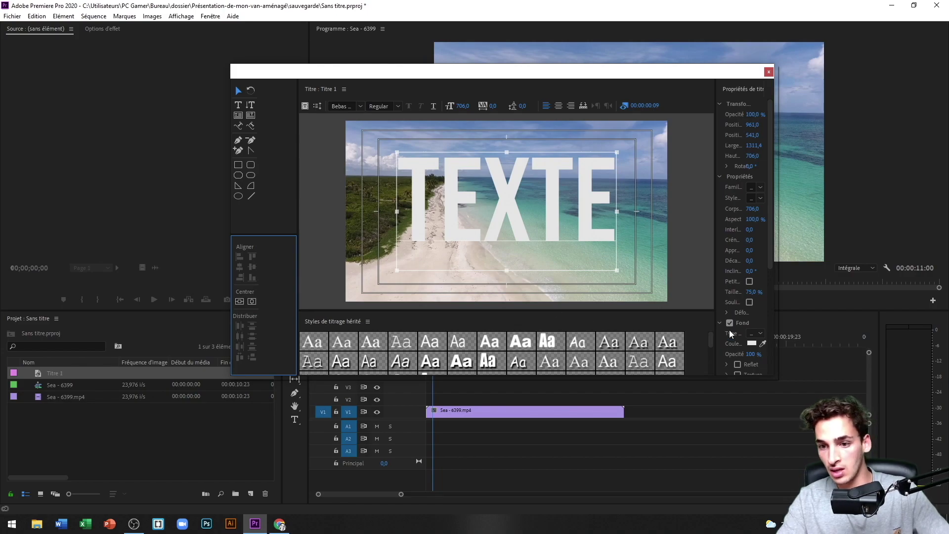
pyautogui.moveTo(716, 308)
pyautogui.mouseDown()
pyautogui.moveTo(635, 295)
pyautogui.moveTo(711, 299)
pyautogui.mouseUp()
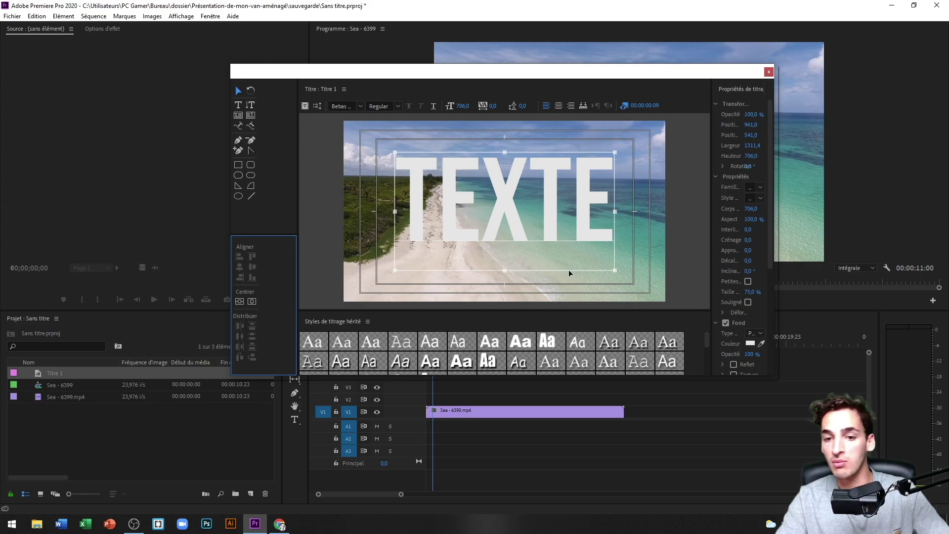
# Try several Styles presets on TEXTE, then undo them to restore the plain Bebas look
pyautogui.click(378, 364)
pyautogui.click(402, 365)
pyautogui.click(471, 361)
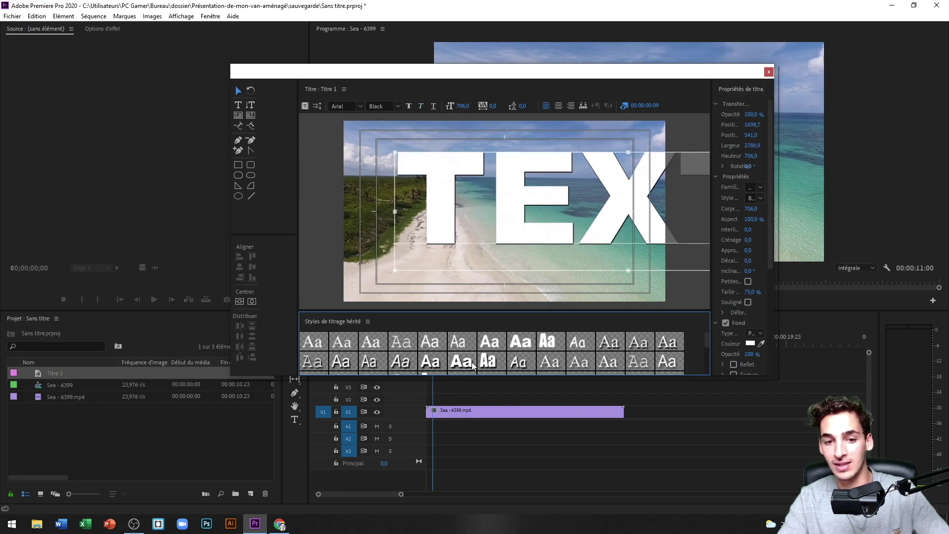
pyautogui.hotkey('ctrl', 'z')
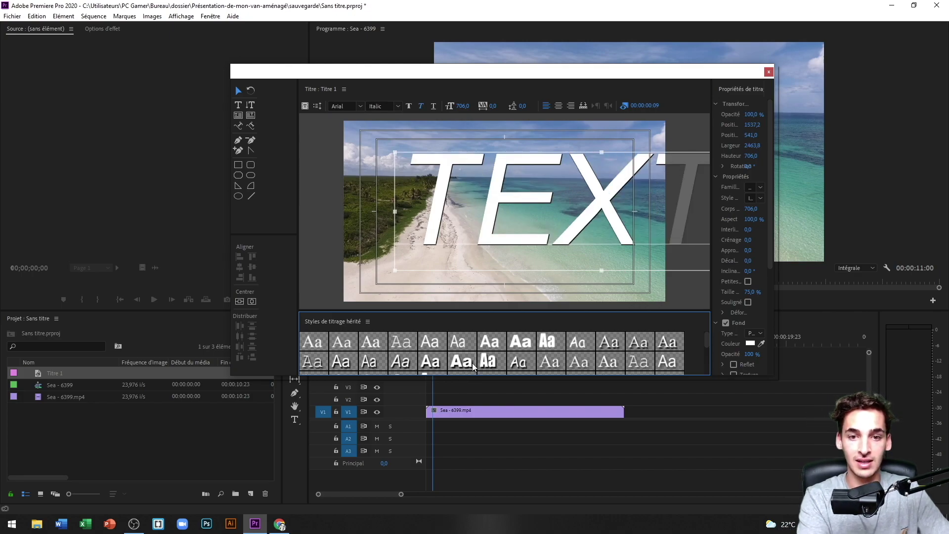
pyautogui.hotkey('ctrl', 'z')
pyautogui.hotkey('ctrl', 'z')
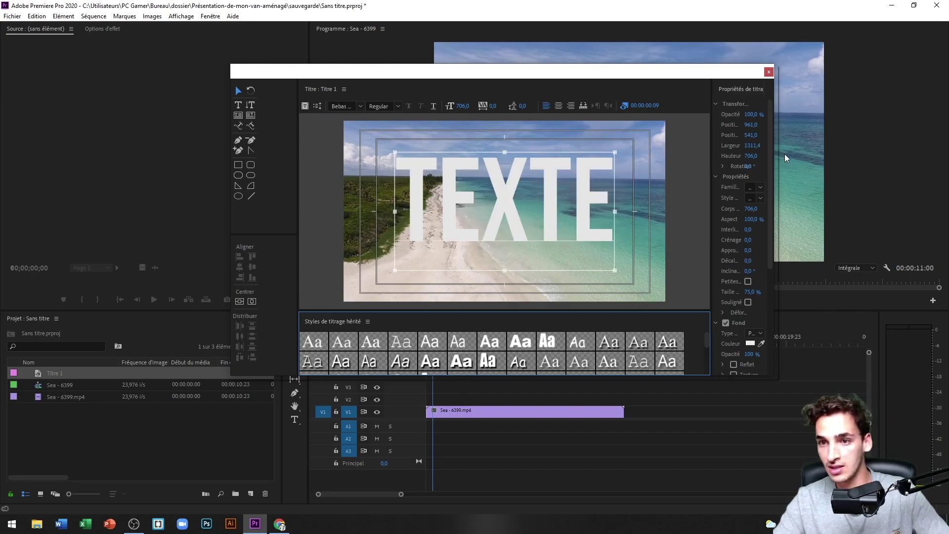
# Place Titre 1 on V2 above the beach clip and extend it to end with the clip
pyautogui.click(769, 72)
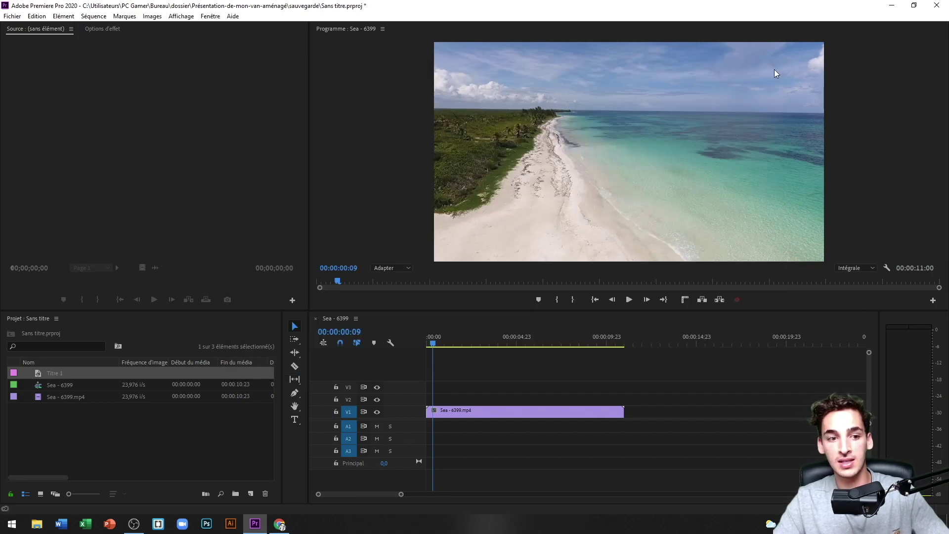
pyautogui.click(52, 373)
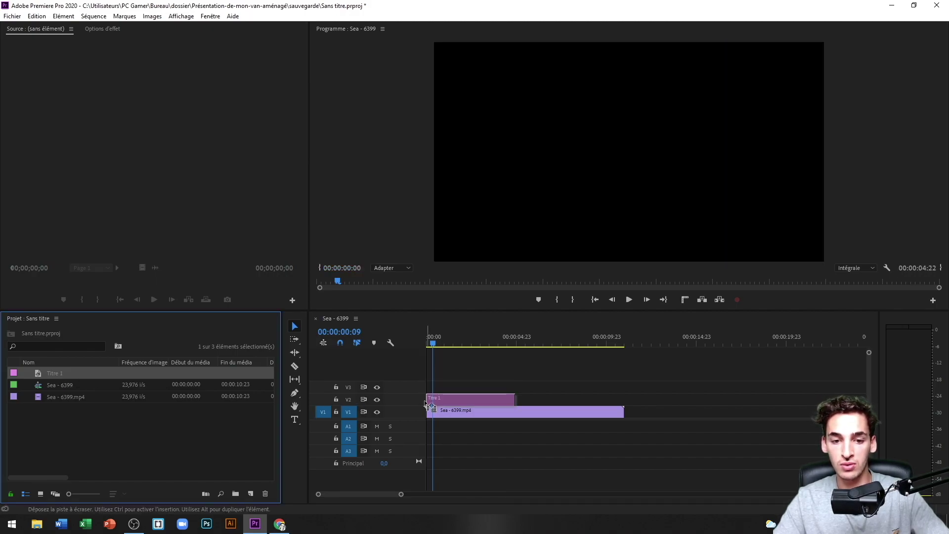
pyautogui.moveTo(52, 374); pyautogui.dragTo(423, 401)
pyautogui.click(514, 399)
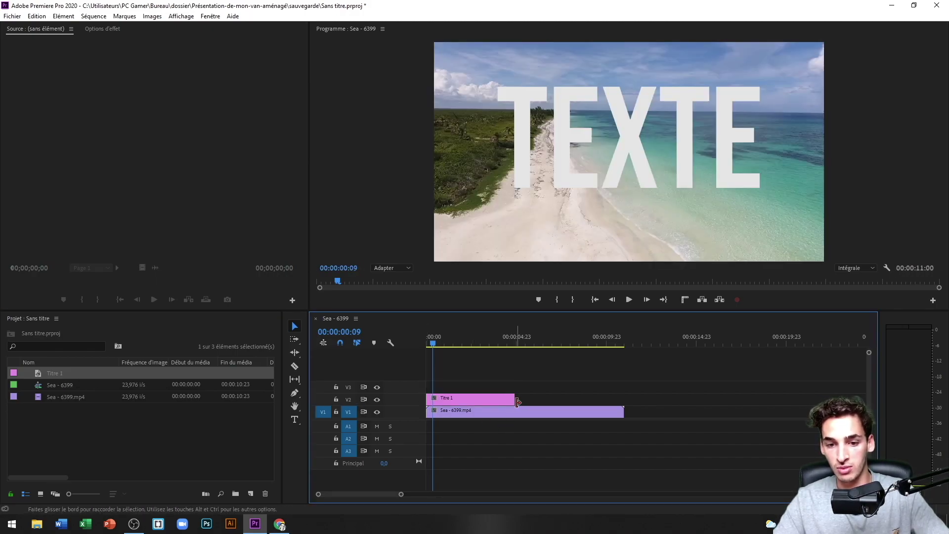
pyautogui.moveTo(573, 402); pyautogui.dragTo(624, 401)
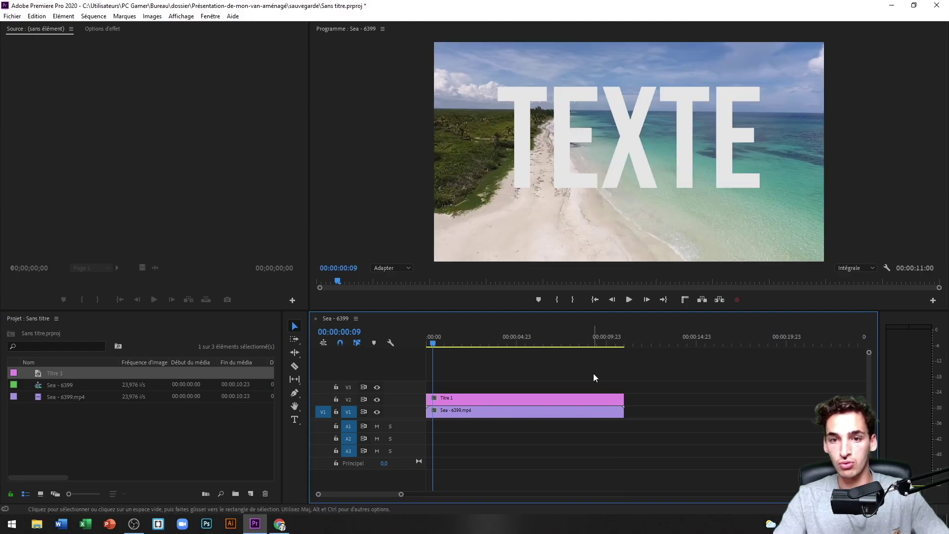
# Preview the sequence with the title overlay, then return the playhead to the start
pyautogui.press('space')
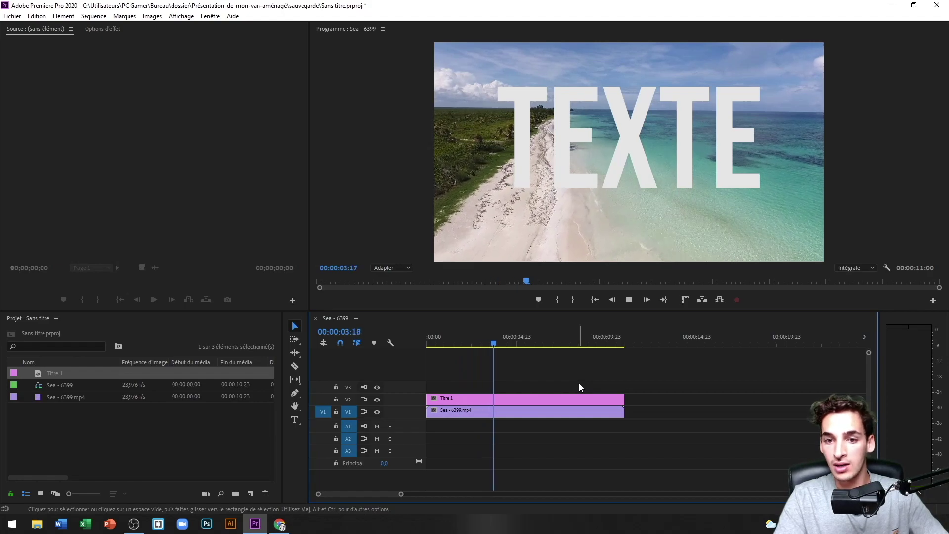
pyautogui.press('space')
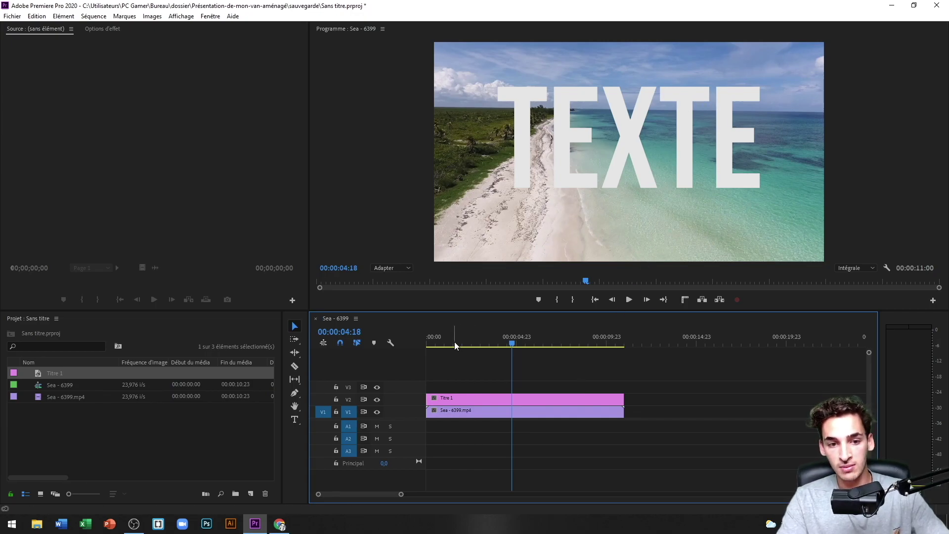
pyautogui.moveTo(455, 342); pyautogui.dragTo(407, 342)
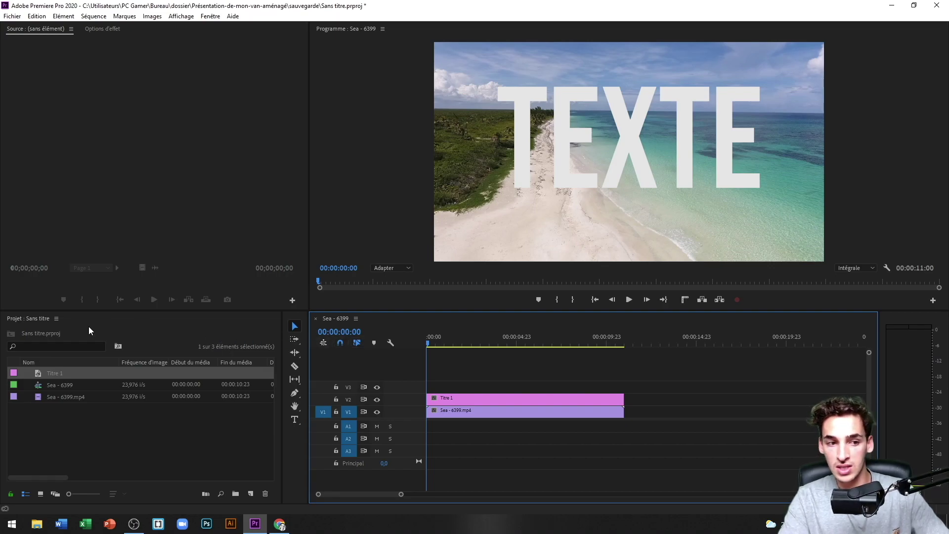
# Open the Effets panel from the Fenêtre menu
pyautogui.click(210, 18)
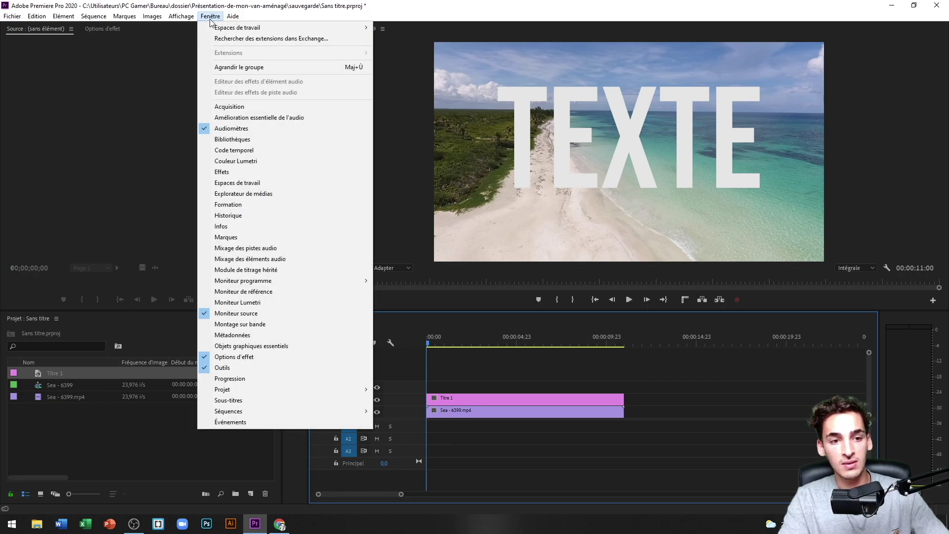
pyautogui.click(257, 172)
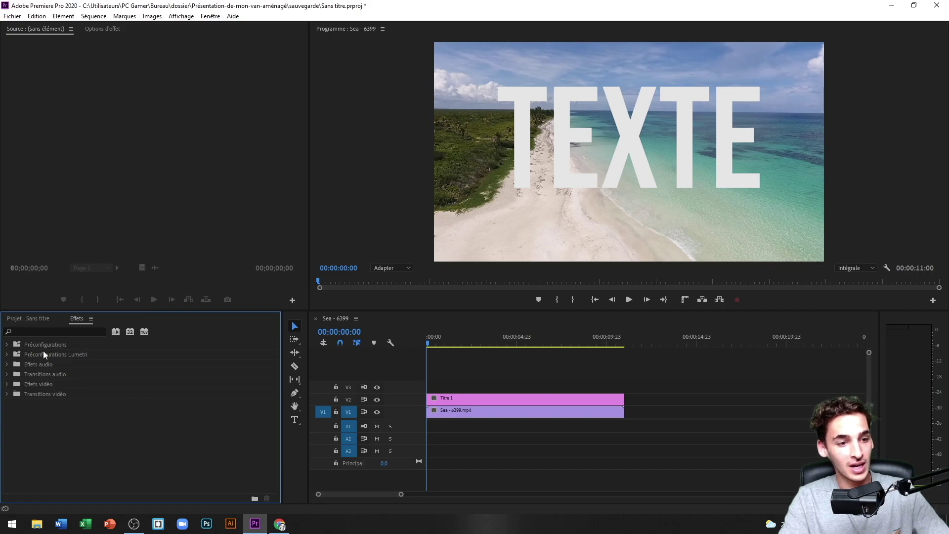
# Apply Effets vidéo > Incrustations > Incrustation Cache de piste to the Sea clip on V1
pyautogui.click(7, 384)
pyautogui.scroll(-2, 138, 392)
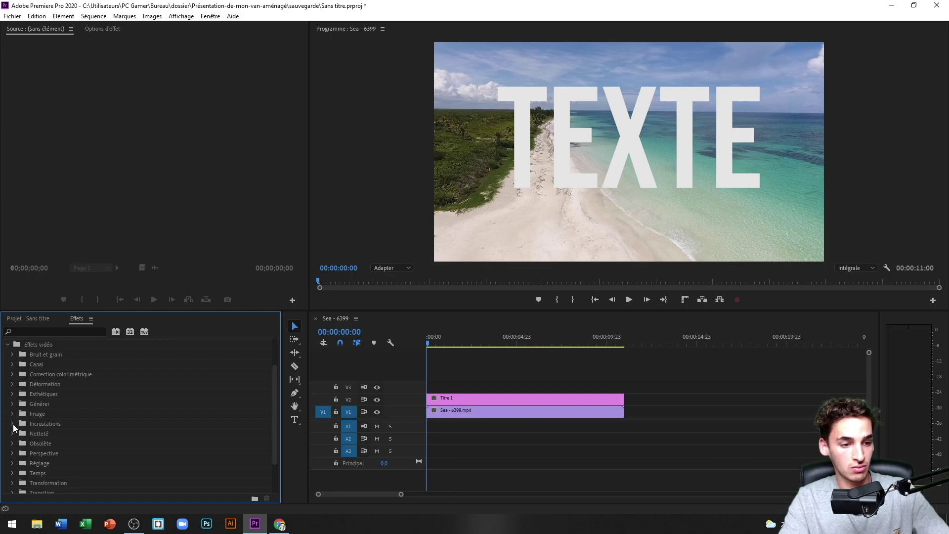
pyautogui.click(12, 424)
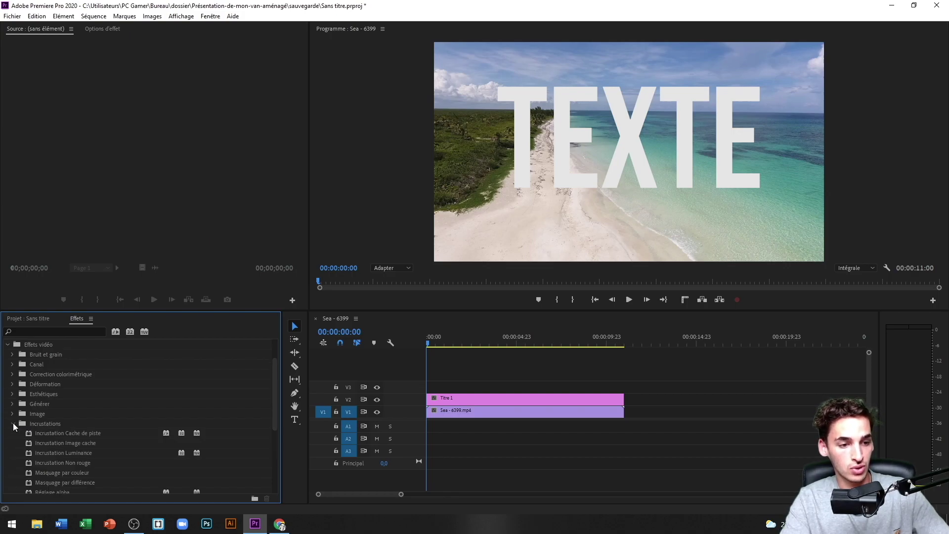
pyautogui.click(47, 433)
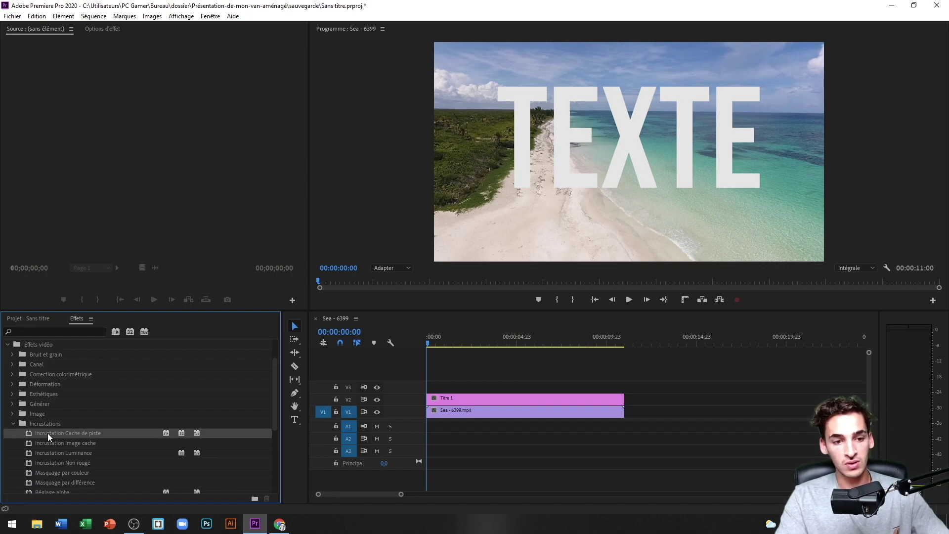
pyautogui.moveTo(47, 433)
pyautogui.mouseDown()
pyautogui.moveTo(471, 398)
pyautogui.moveTo(468, 416)
pyautogui.mouseUp()
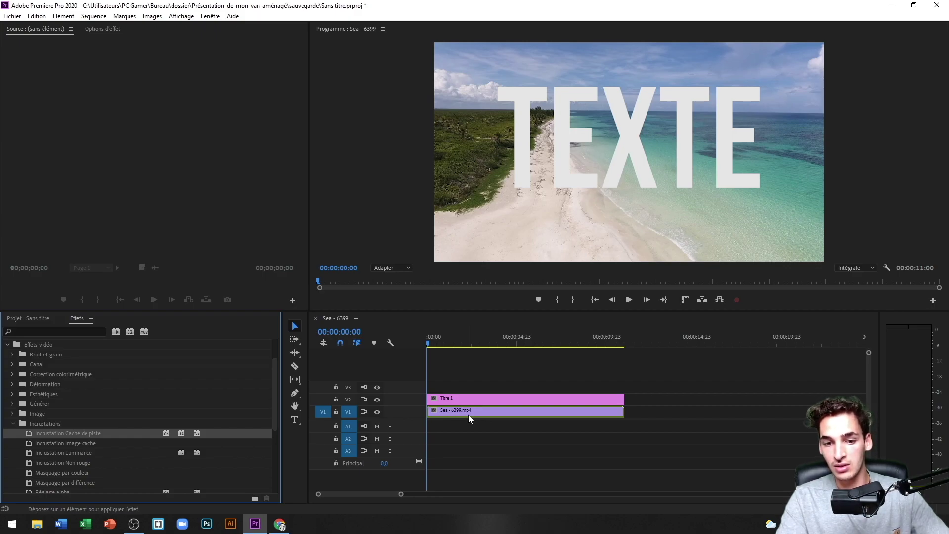
pyautogui.moveTo(467, 414); pyautogui.dragTo(470, 414)
# Scrub the playhead to about 00:00:05:18 and cut the beach clip there
pyautogui.moveTo(428, 343)
pyautogui.mouseDown()
pyautogui.moveTo(553, 345)
pyautogui.moveTo(480, 354)
pyautogui.moveTo(475, 365)
pyautogui.mouseUp()
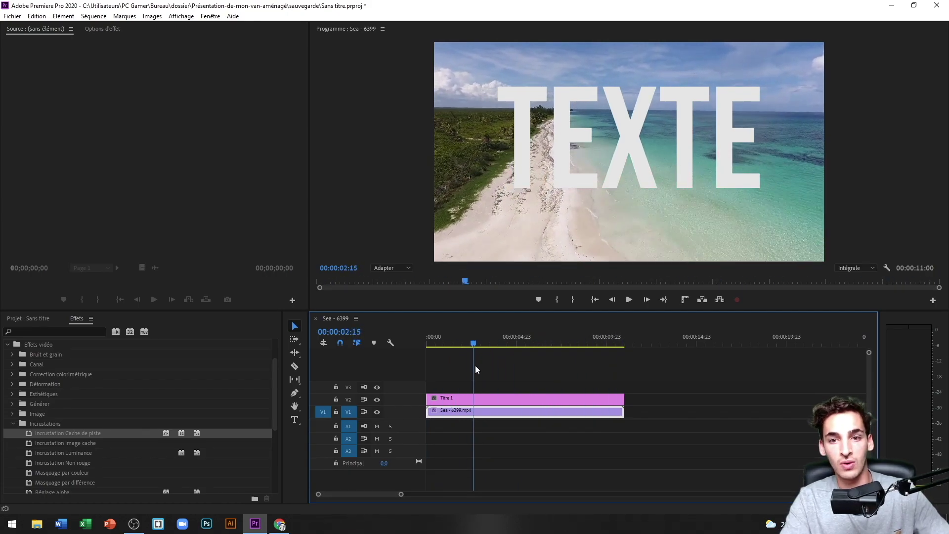
pyautogui.moveTo(475, 366); pyautogui.dragTo(531, 350)
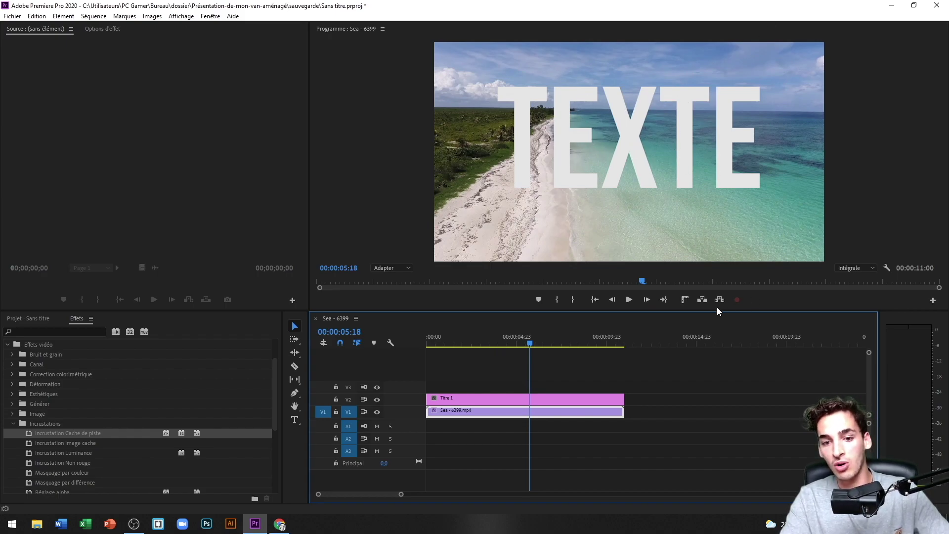
pyautogui.press('c')
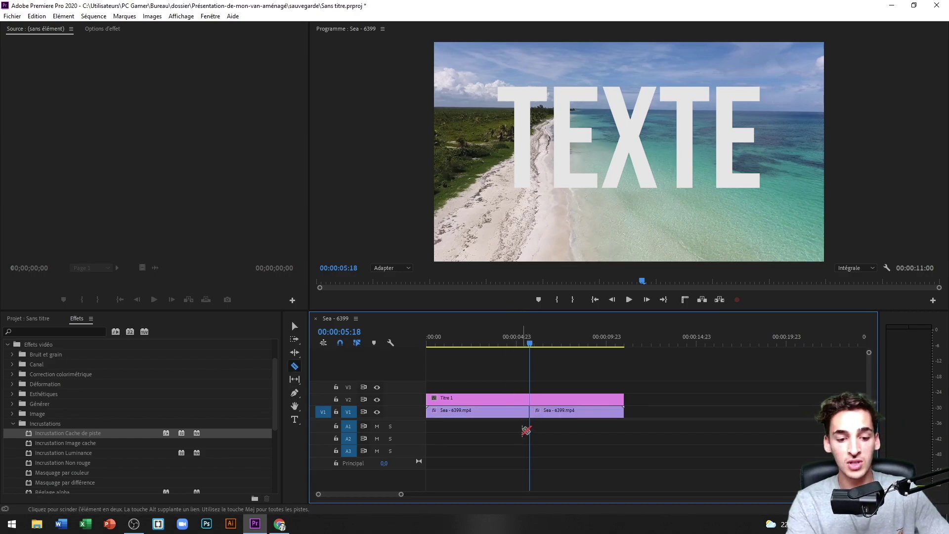
# Return to the selection tool and select the first part of the beach clip
pyautogui.press('v')
pyautogui.moveTo(475, 337); pyautogui.dragTo(452, 337)
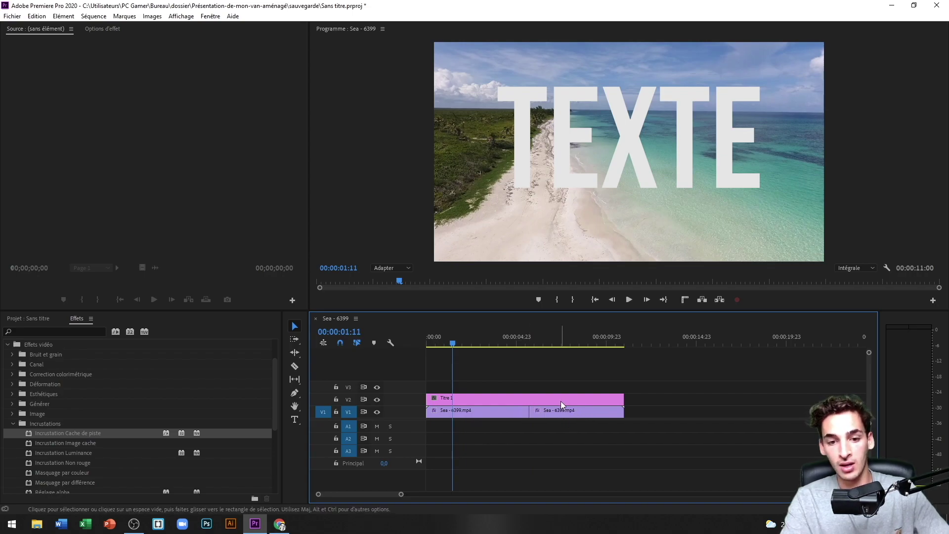
pyautogui.click(509, 414)
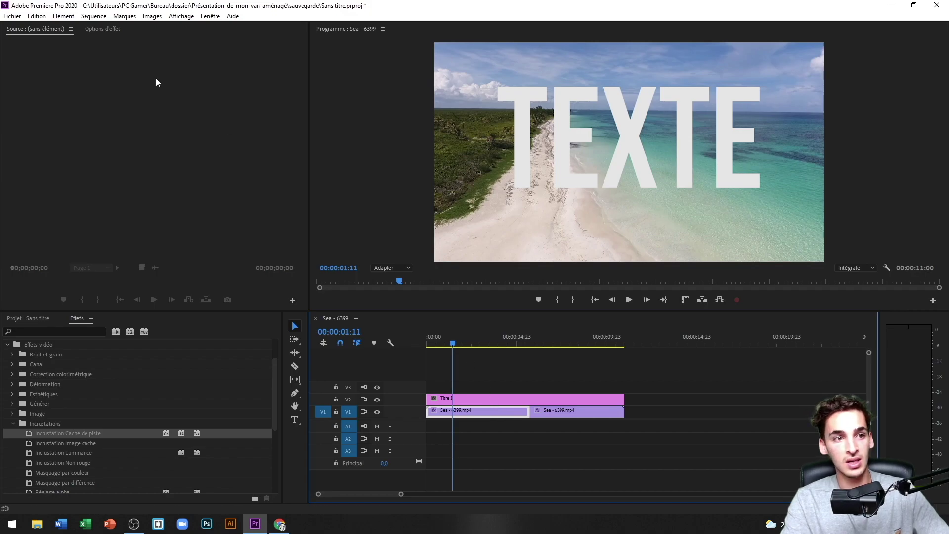
# Reopen the Options d'effet panel for the first beach clip via Fenêtre
pyautogui.click(95, 30)
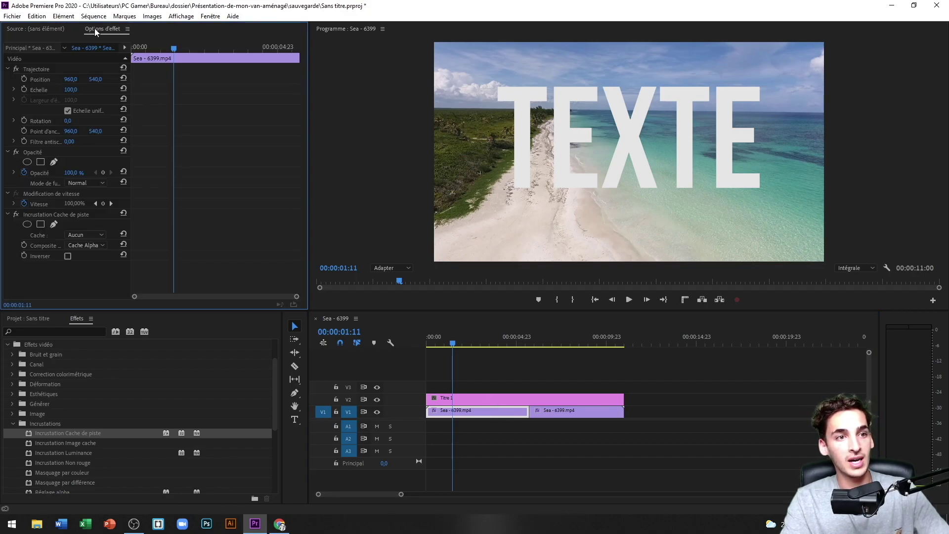
pyautogui.click(127, 29)
pyautogui.click(166, 31)
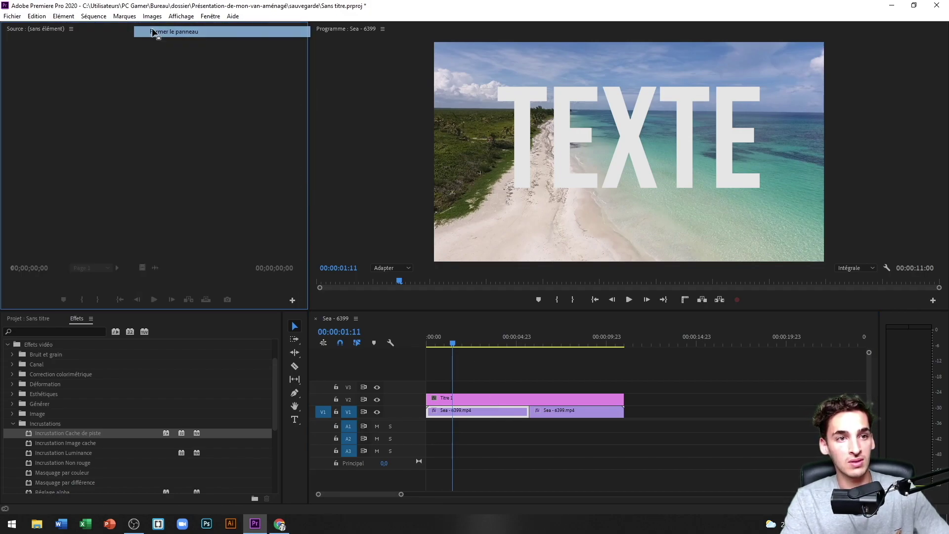
pyautogui.click(210, 16)
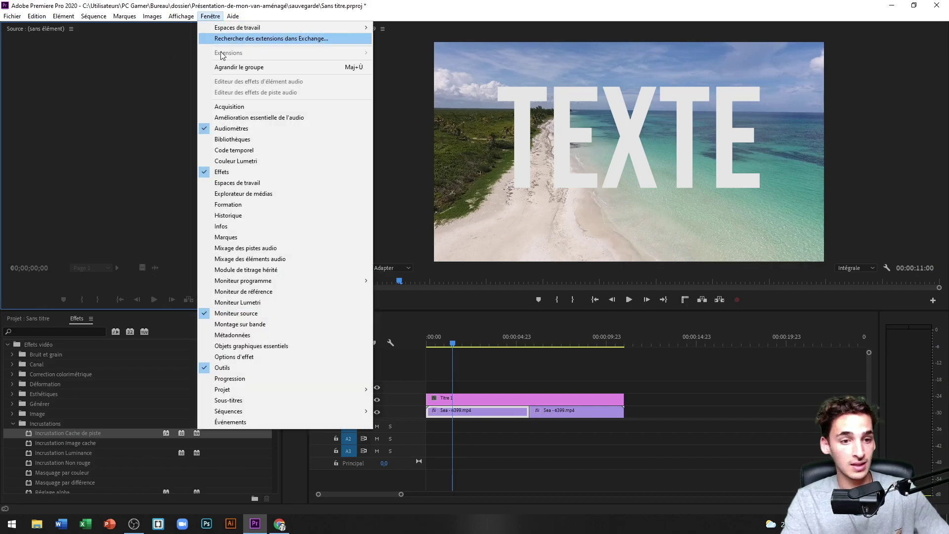
pyautogui.click(254, 355)
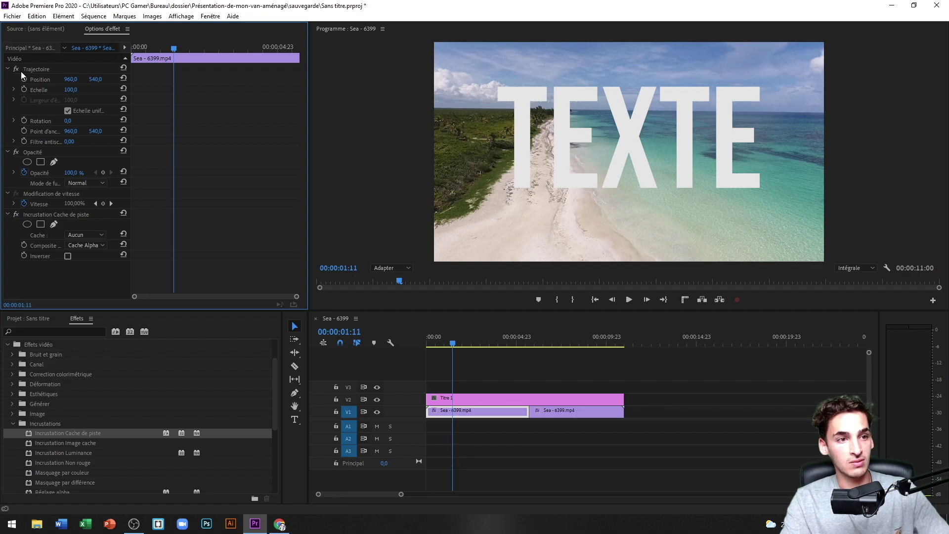
# Collapse and re-expand the Trajectoire and Opacité settings
pyautogui.click(8, 69)
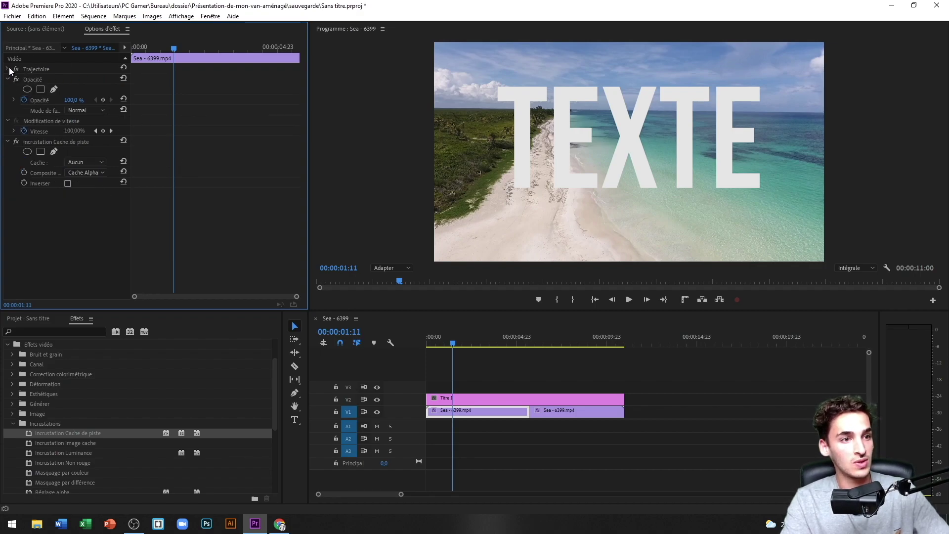
pyautogui.click(8, 80)
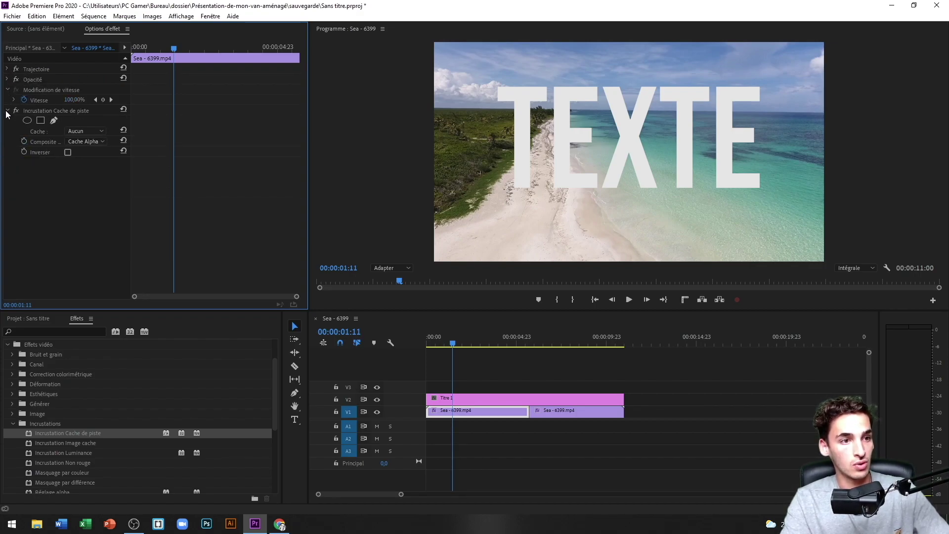
pyautogui.click(8, 80)
pyautogui.click(8, 69)
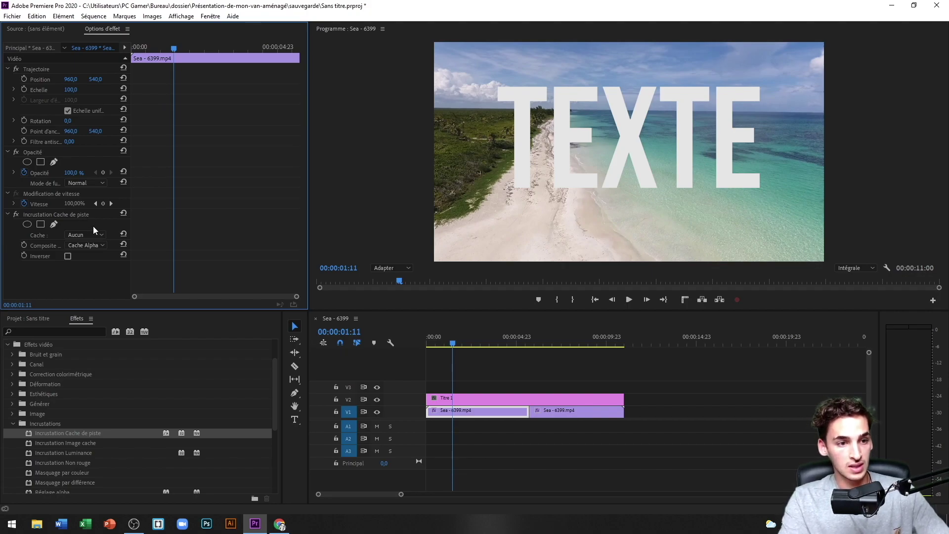
# Set the Incrustation Cache de piste matte to Vidéo 2 and preview the text mask from the start
pyautogui.click(80, 234)
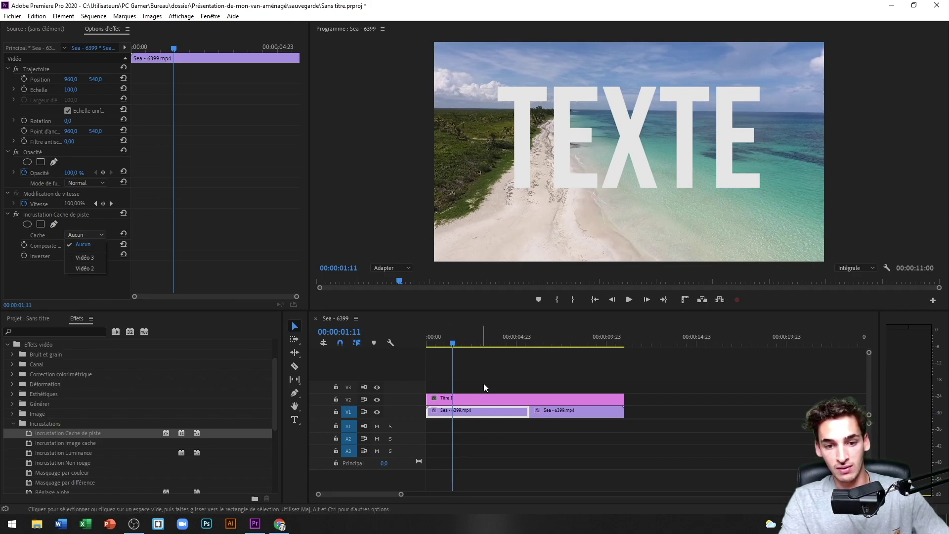
pyautogui.click(86, 266)
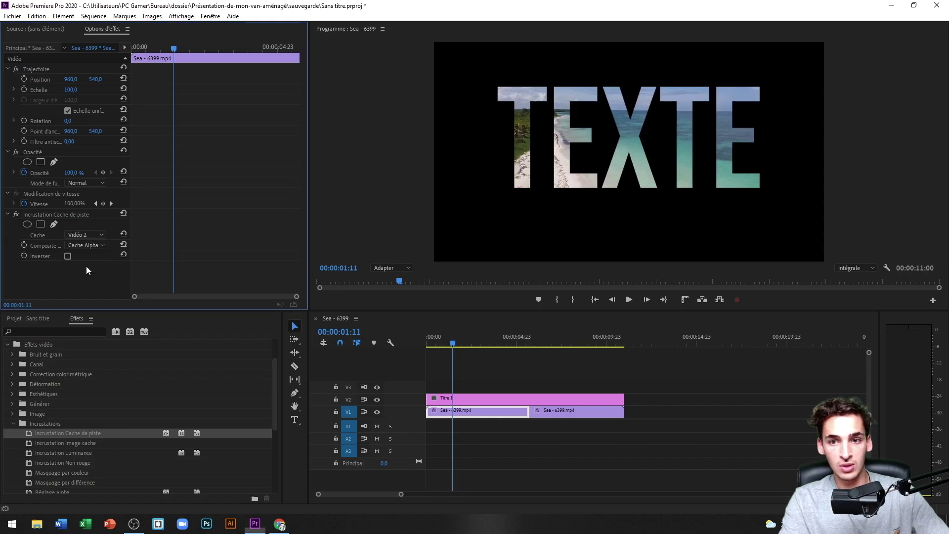
pyautogui.moveTo(451, 341); pyautogui.dragTo(416, 340)
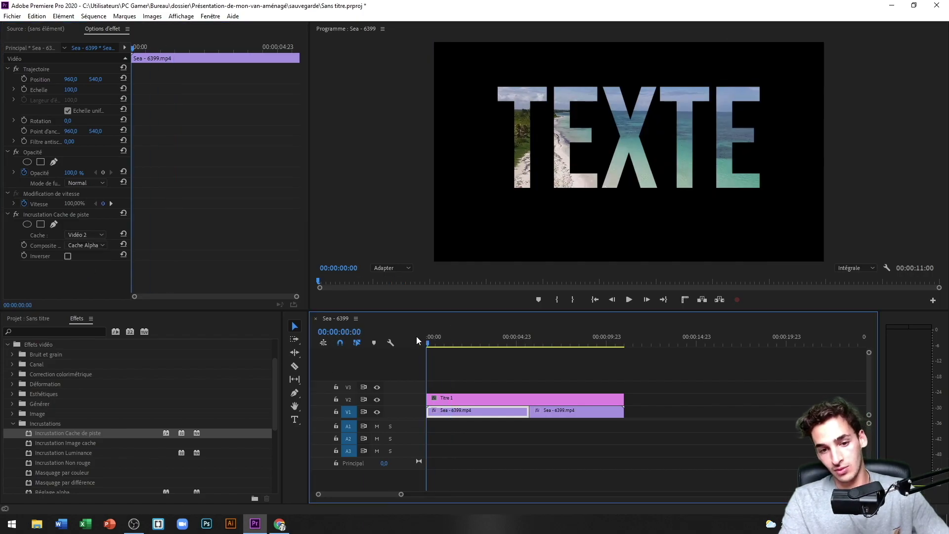
pyautogui.press('space')
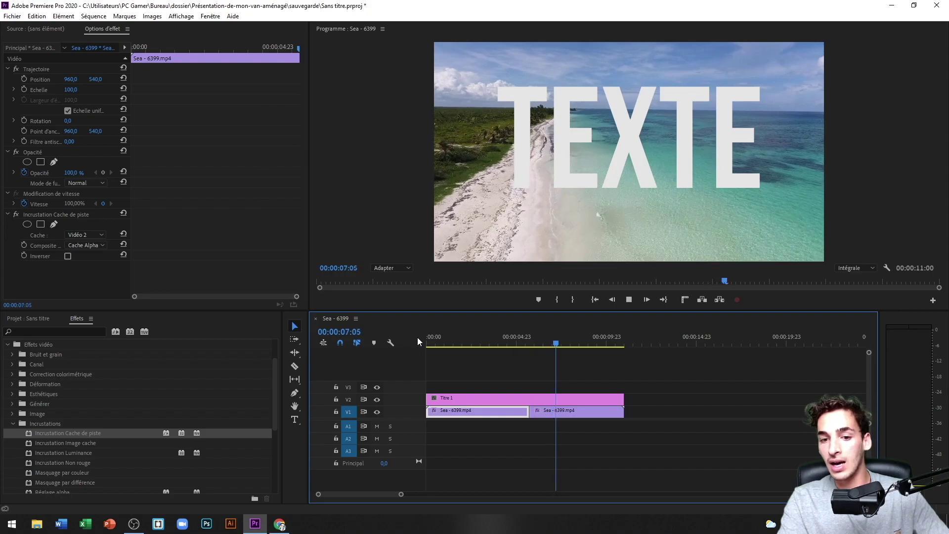
pyautogui.press('space')
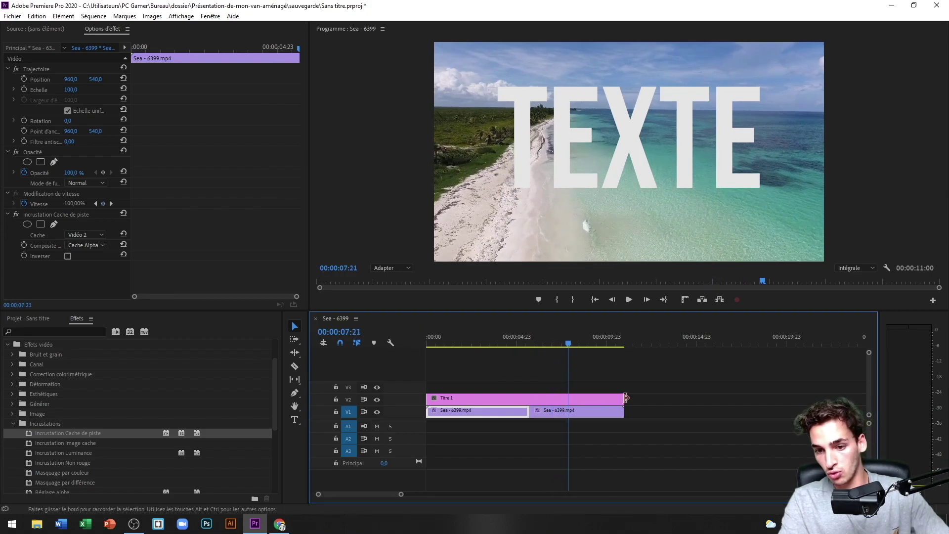
# Shorten Titre 1 to end at the cut and replay from about five seconds to check
pyautogui.moveTo(623, 400); pyautogui.dragTo(538, 396)
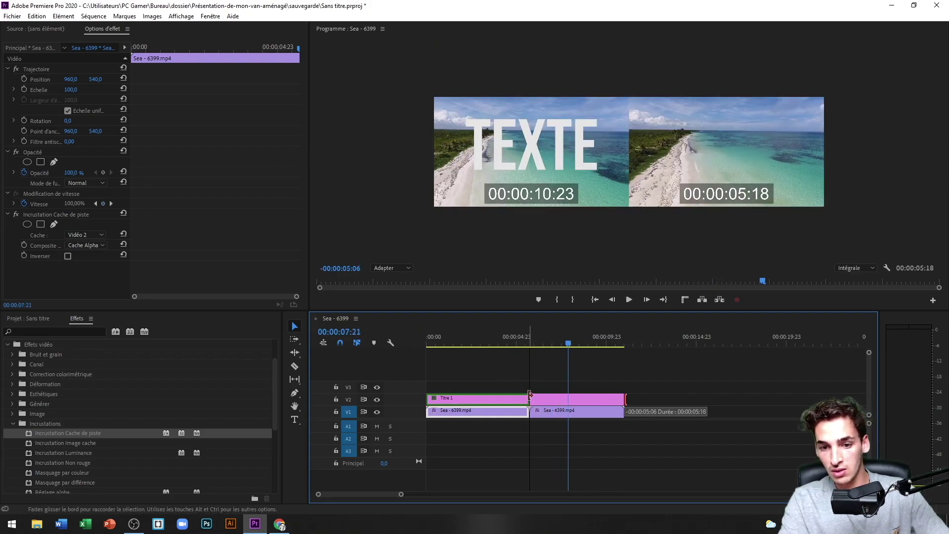
pyautogui.click(517, 337)
pyautogui.press('space')
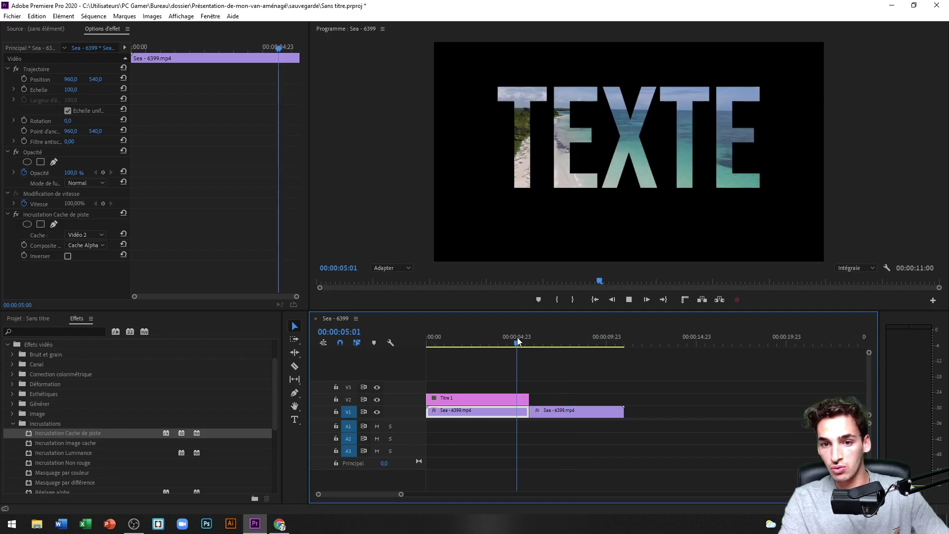
pyautogui.press('space')
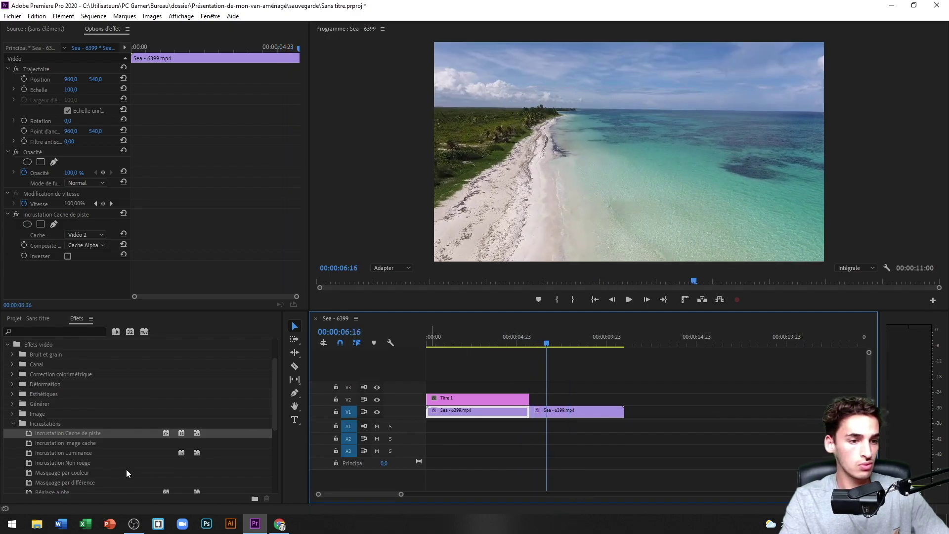
pyautogui.scroll(2, 94, 390)
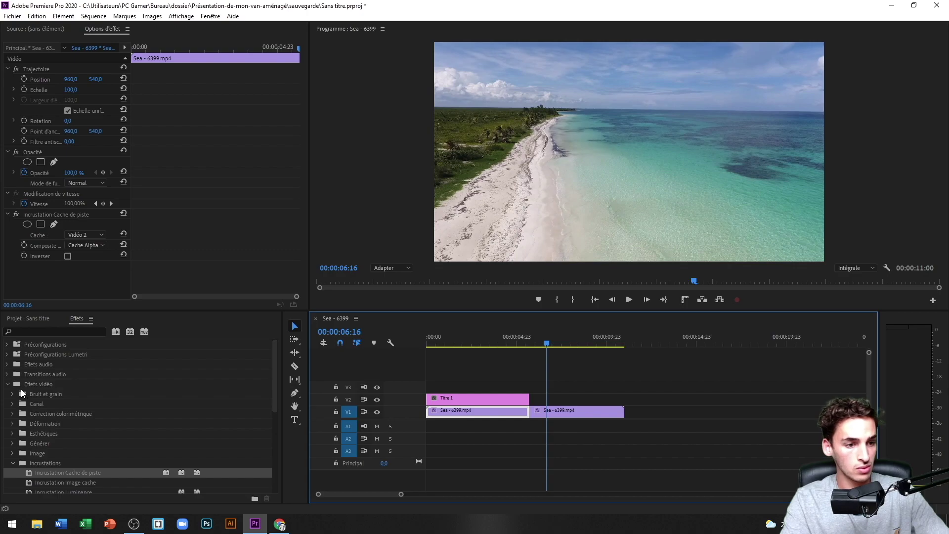
# Place the Fondu au noir transition at the cut between the two beach clips on V1
pyautogui.click(9, 385)
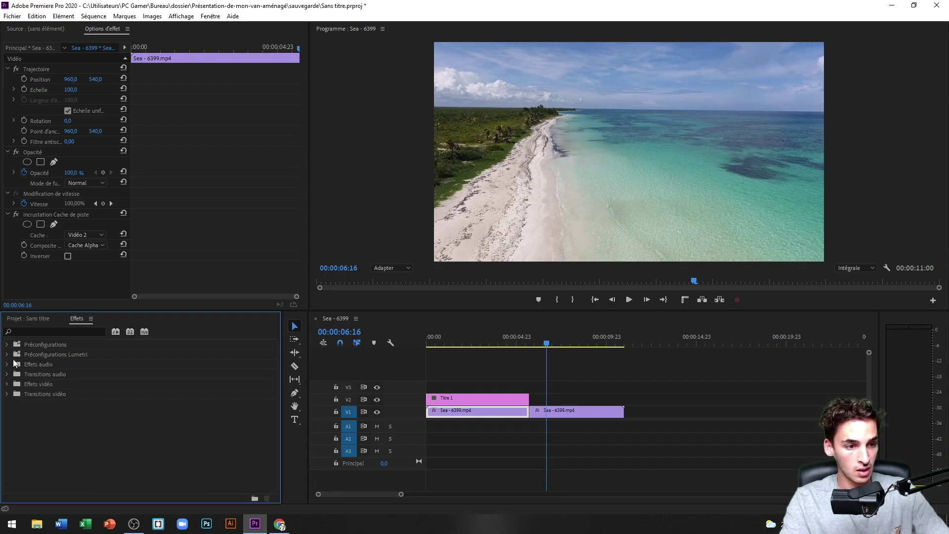
pyautogui.click(7, 374)
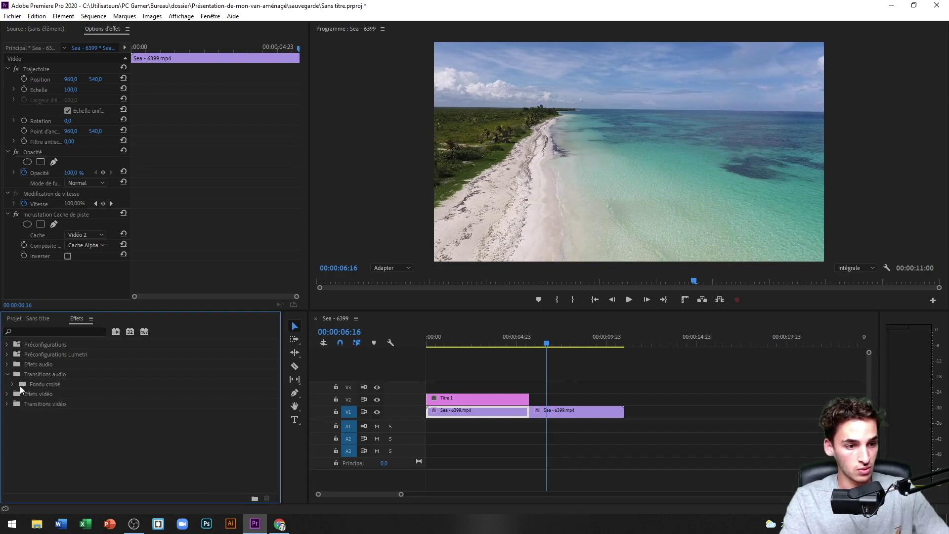
pyautogui.click(7, 374)
pyautogui.click(7, 393)
pyautogui.click(13, 424)
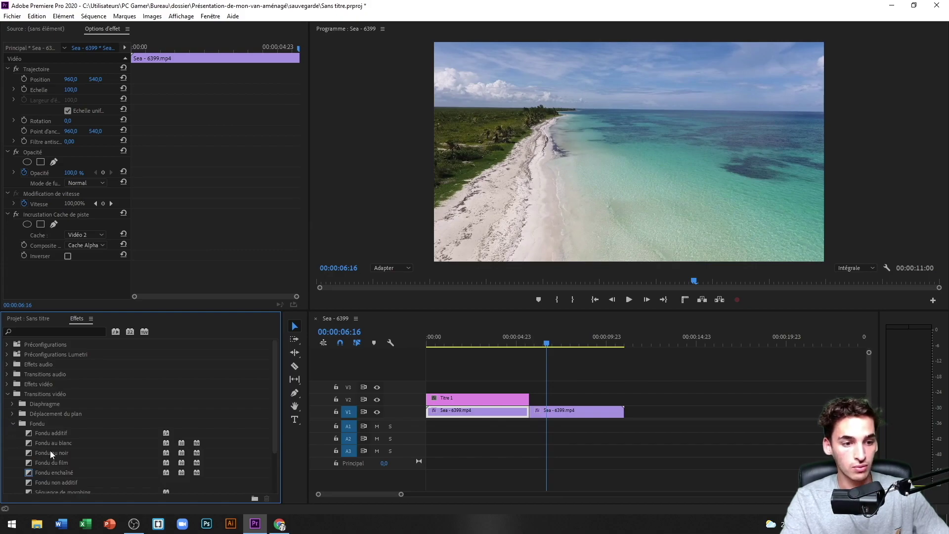
pyautogui.scroll(-1, 89, 445)
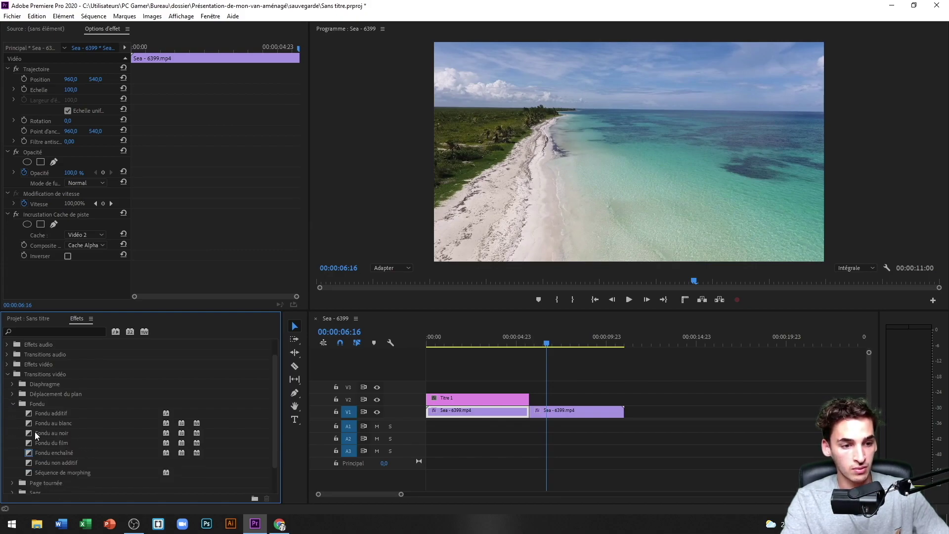
pyautogui.moveTo(43, 434); pyautogui.dragTo(534, 421)
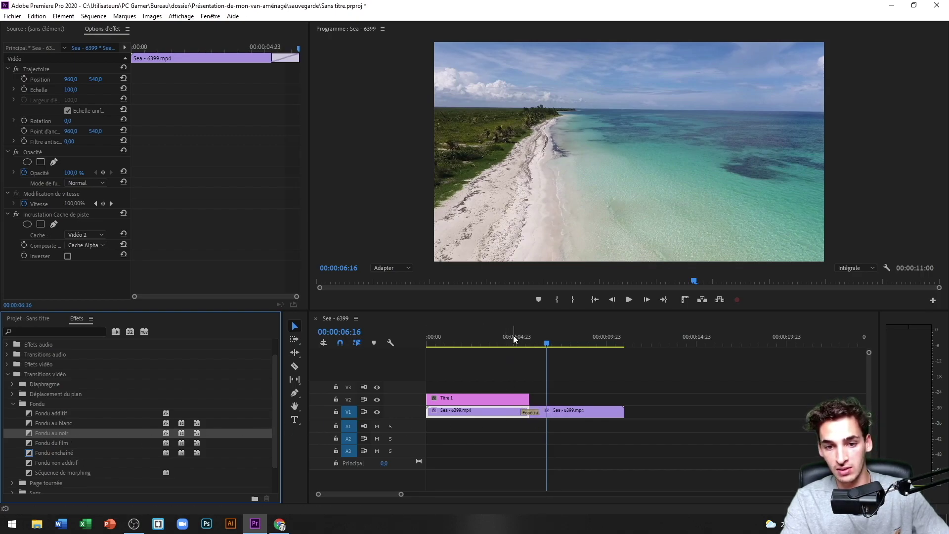
# Play the sequence from the start to preview the fade, then save the project
pyautogui.click(420, 339)
pyautogui.press('space')
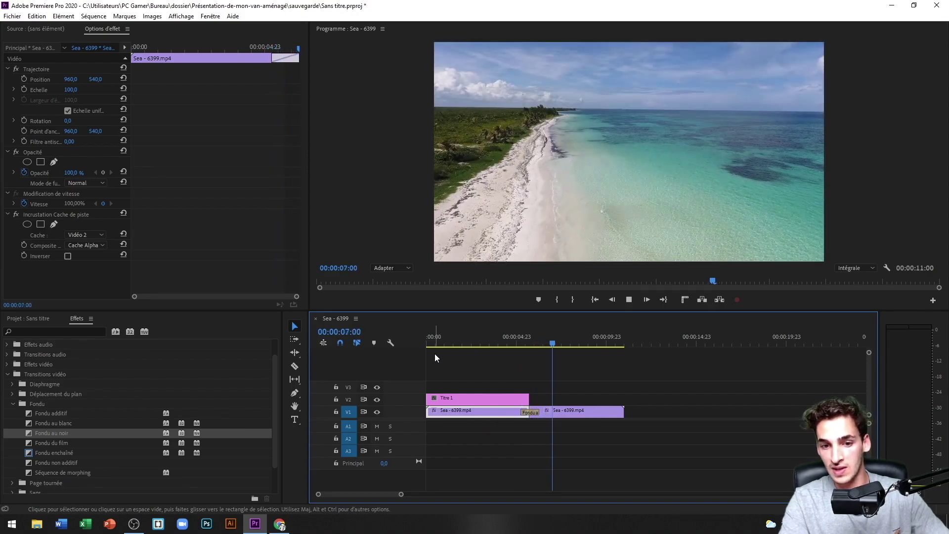
pyautogui.click(496, 338)
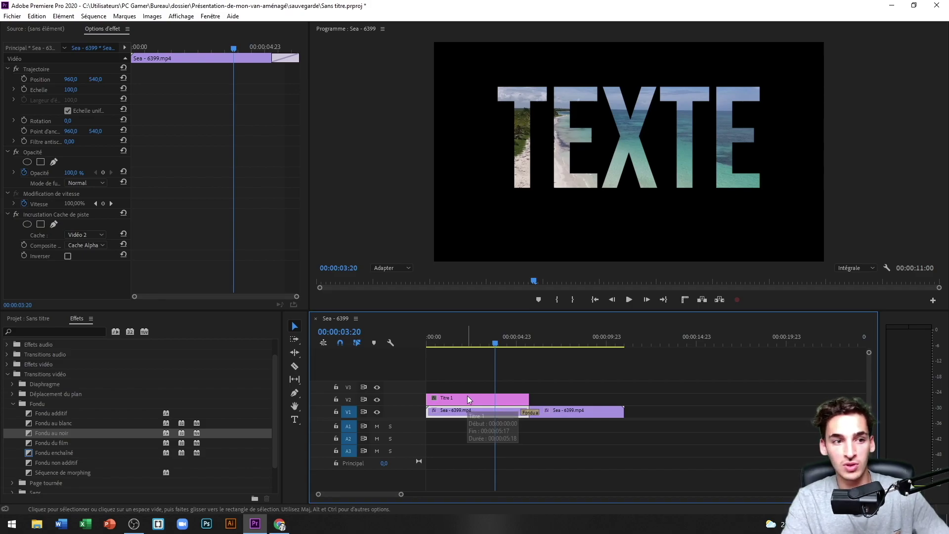
pyautogui.hotkey('ctrl', 's')
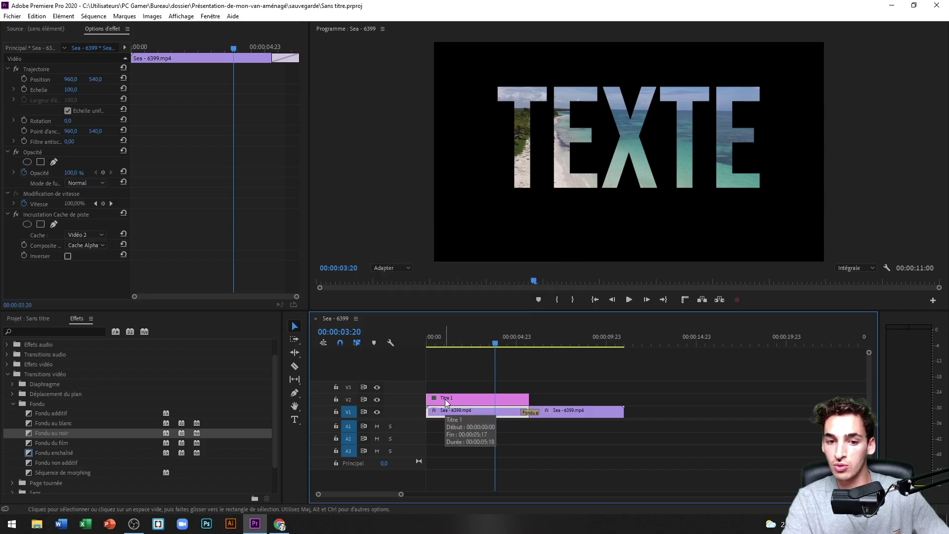
# Shift the TEXTE block in Titre 1 slightly down and left, then close the title editor
pyautogui.doubleClick(444, 399)
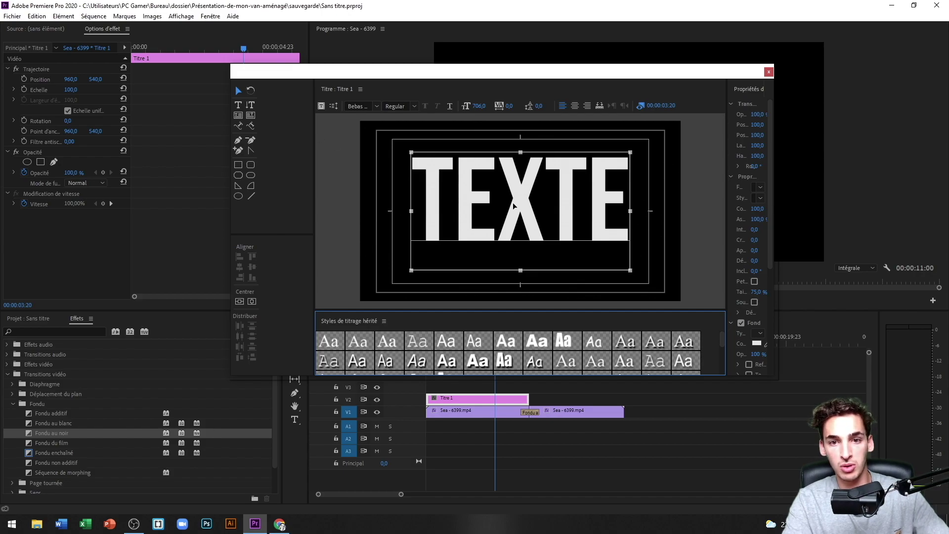
pyautogui.moveTo(515, 206)
pyautogui.mouseDown()
pyautogui.moveTo(517, 224)
pyautogui.moveTo(514, 212)
pyautogui.mouseUp()
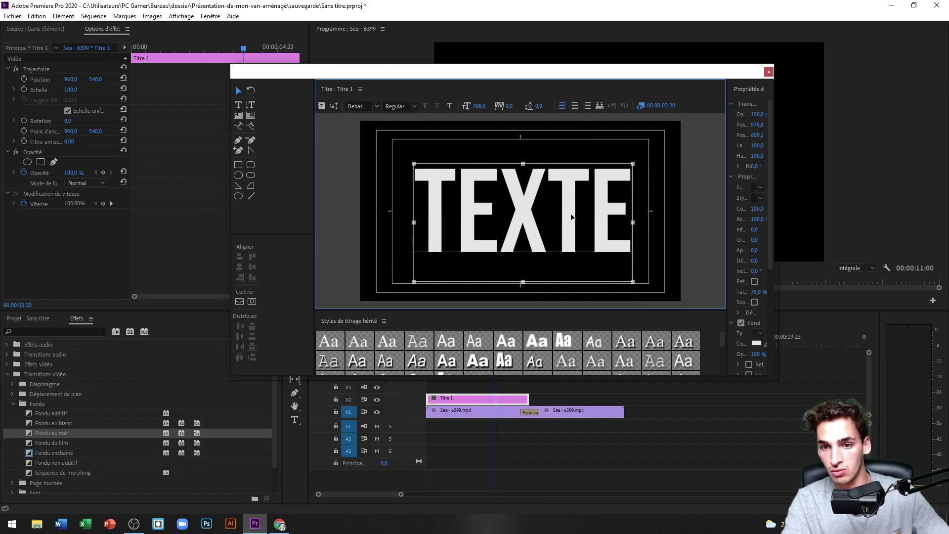
pyautogui.press('Down')
pyautogui.press('Down')
pyautogui.press('Down')
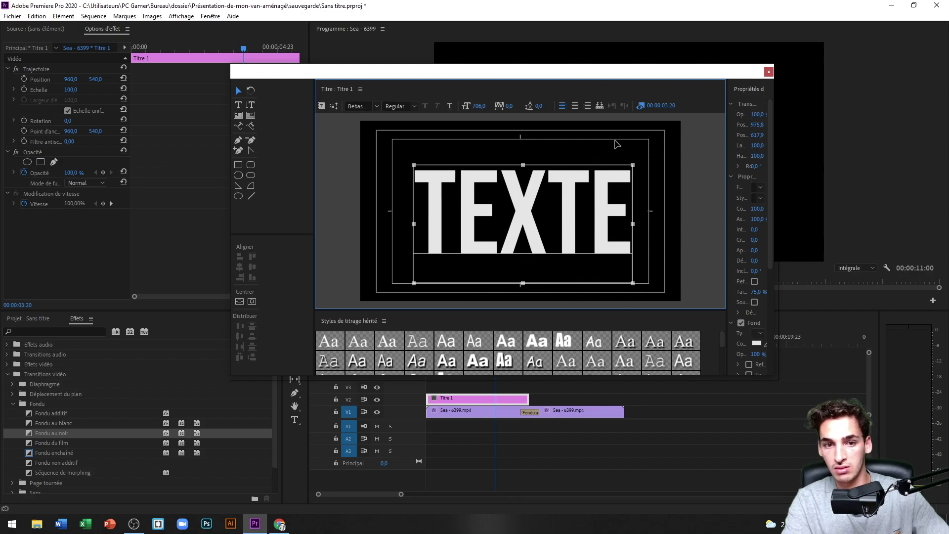
pyautogui.press('Left')
pyautogui.press('Left')
pyautogui.press('Left')
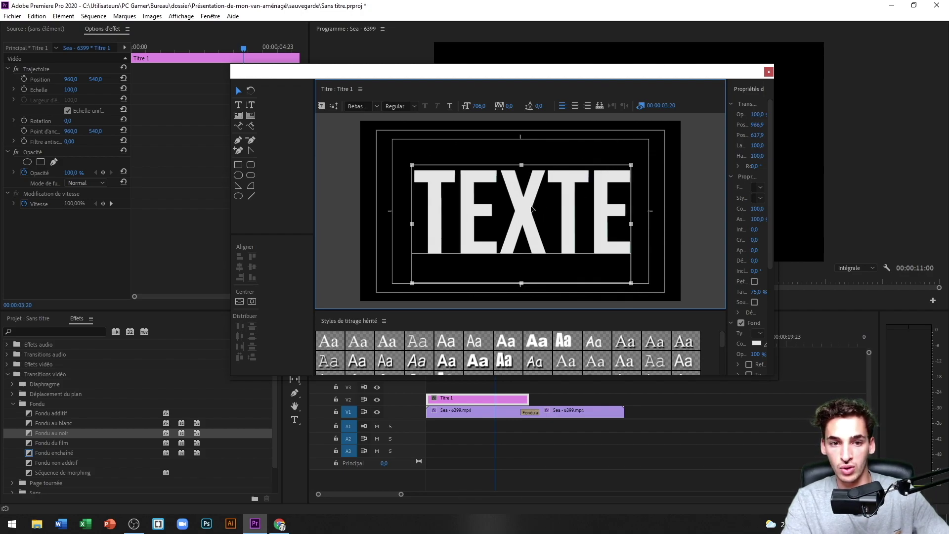
pyautogui.click(768, 72)
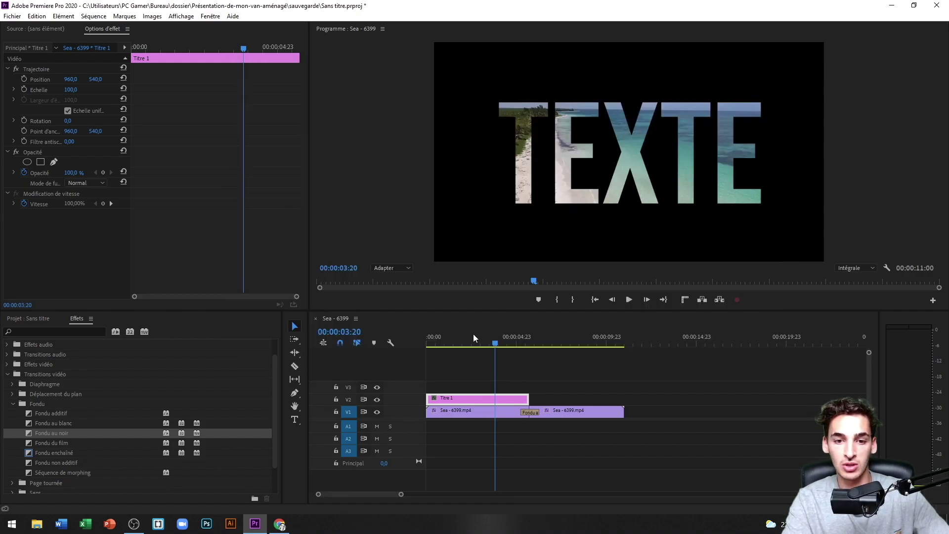
pyautogui.click(474, 336)
pyautogui.press('space')
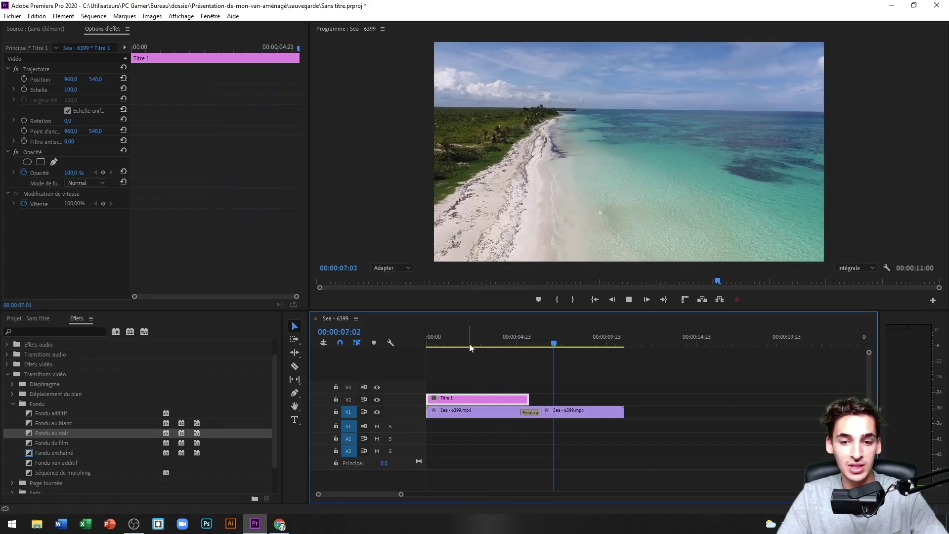
pyautogui.press('space')
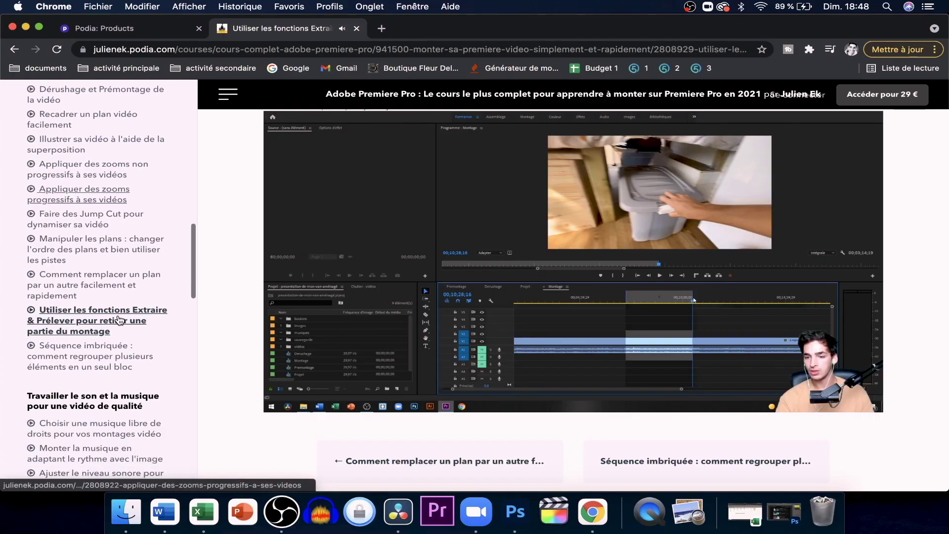
# Open the Podia lesson 'Animation simple sur premiere pro' from the sidebar and start its video
pyautogui.scroll(-2, 117, 314)
pyautogui.scroll(-2, 117, 314)
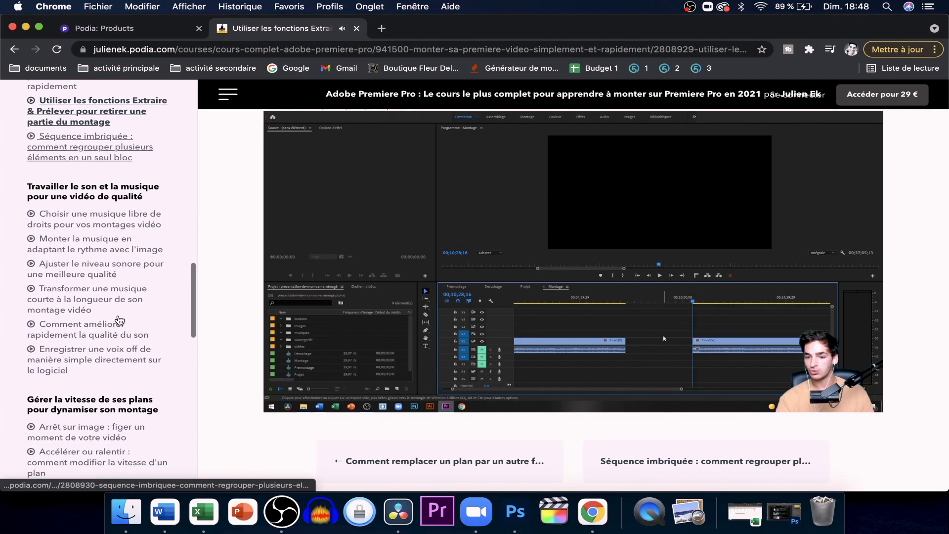
pyautogui.scroll(-2, 118, 314)
pyautogui.scroll(-1, 117, 314)
pyautogui.scroll(-2, 119, 316)
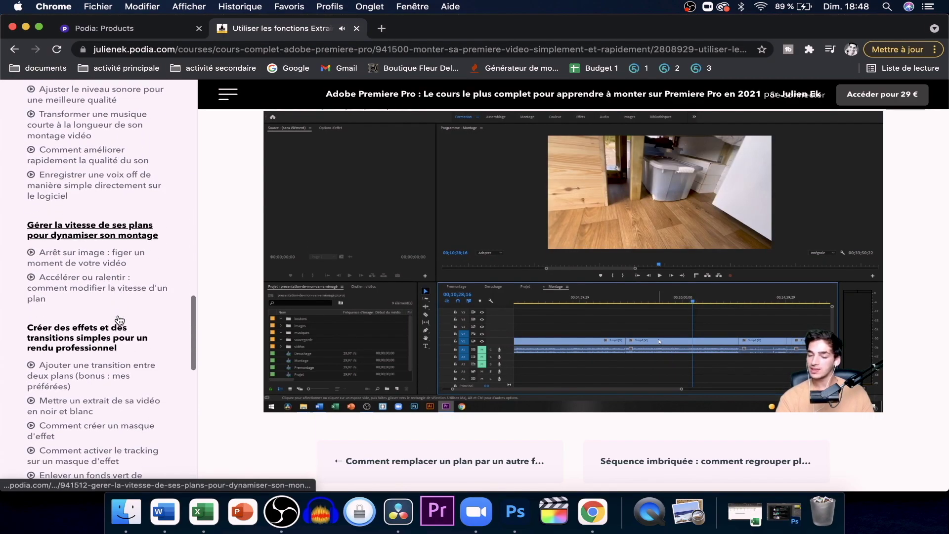
pyautogui.scroll(-1, 119, 319)
pyautogui.scroll(-1, 119, 319)
pyautogui.scroll(-2, 117, 326)
pyautogui.scroll(-2, 114, 333)
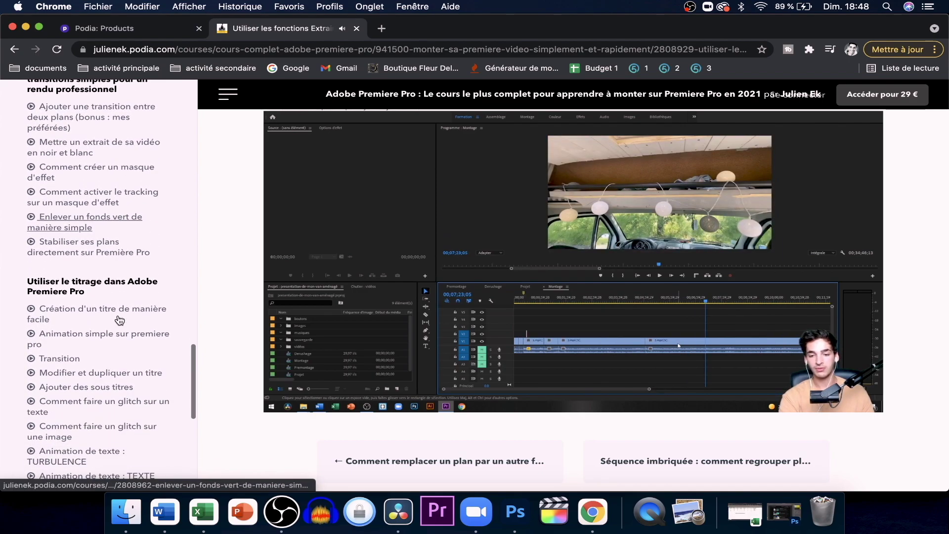
pyautogui.click(112, 335)
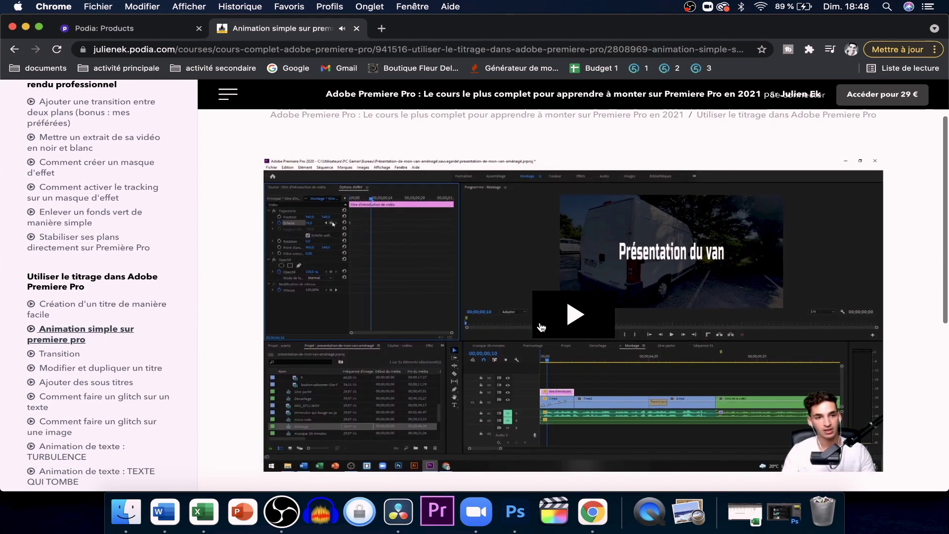
pyautogui.click(550, 319)
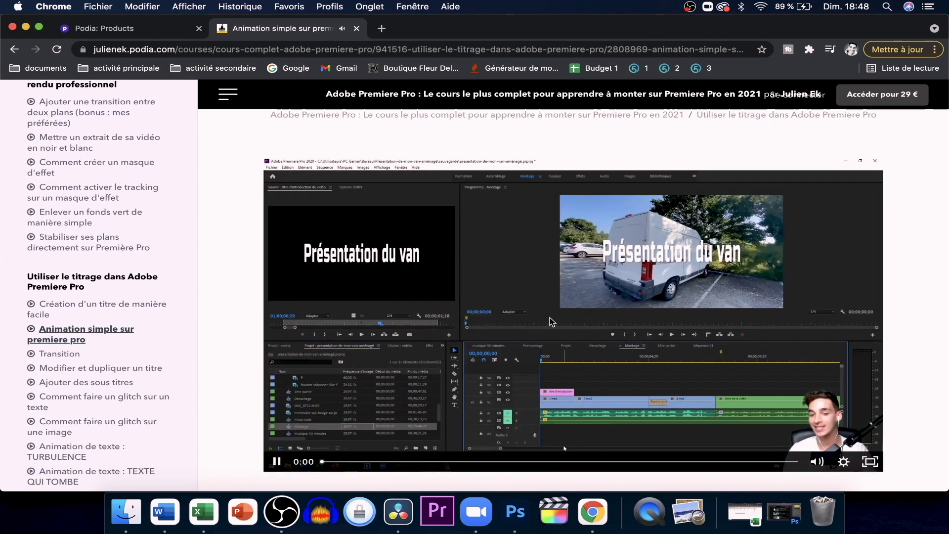
pyautogui.scroll(-1, 551, 327)
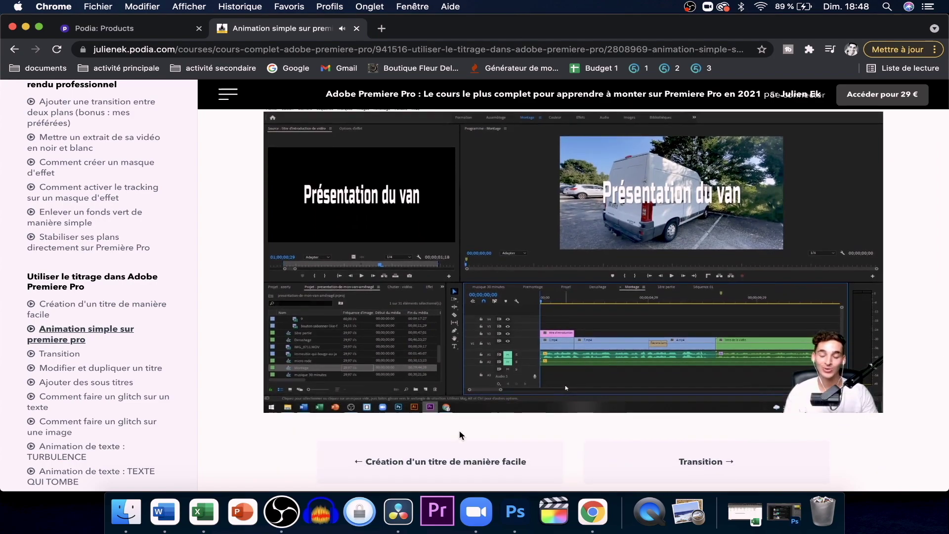